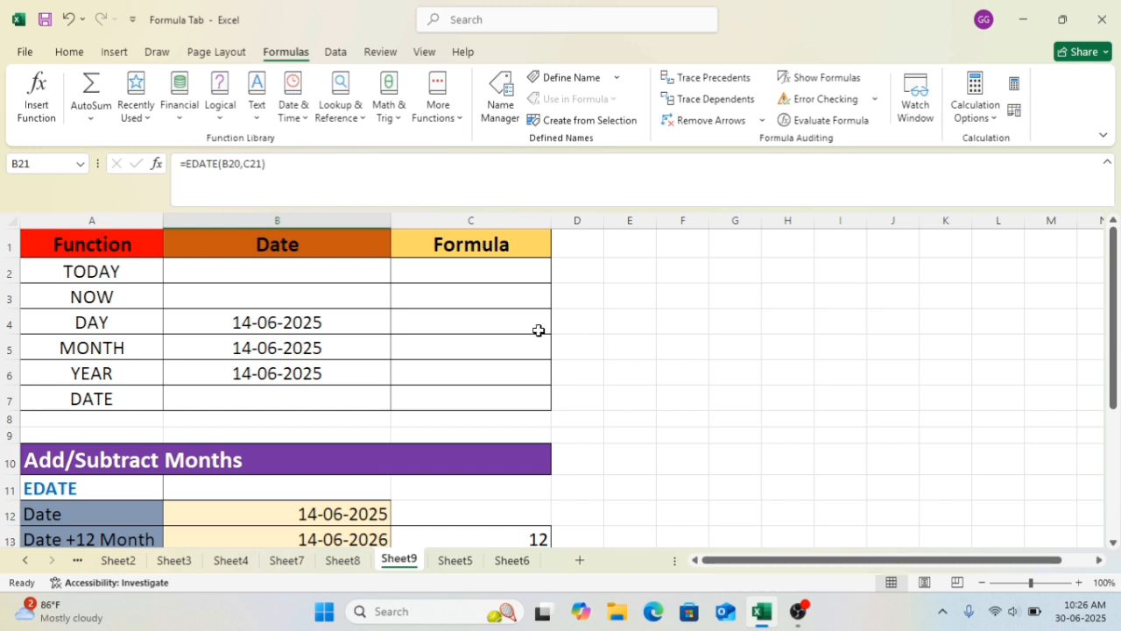
# Enter the formula =TODAY() in cell C2 of the TODAY row
pyautogui.click(433, 273)
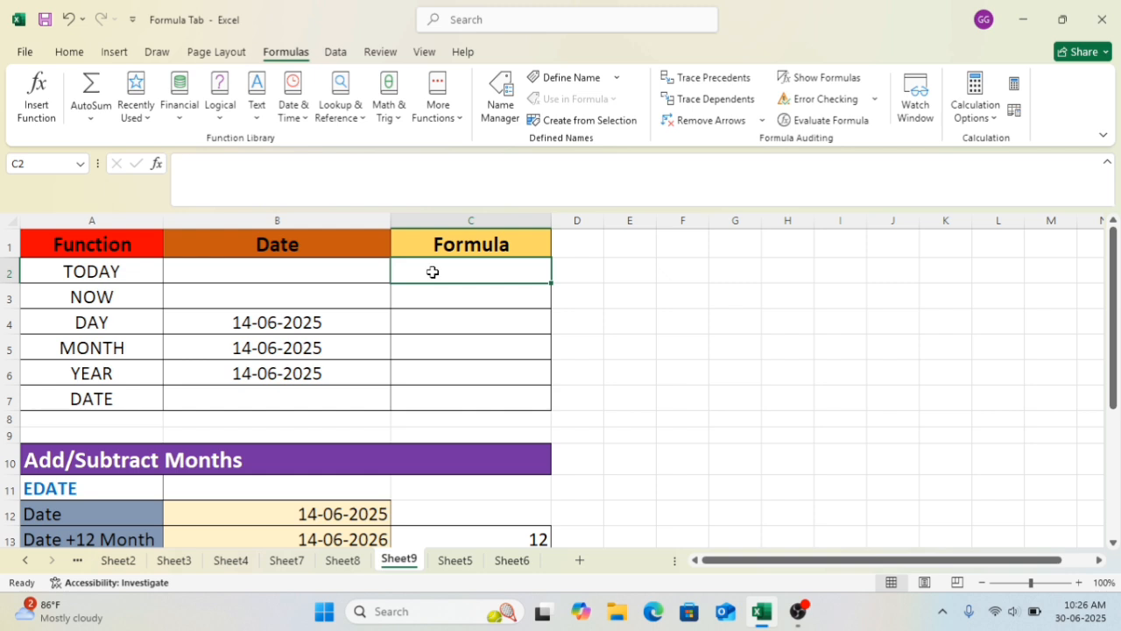
pyautogui.write('=')
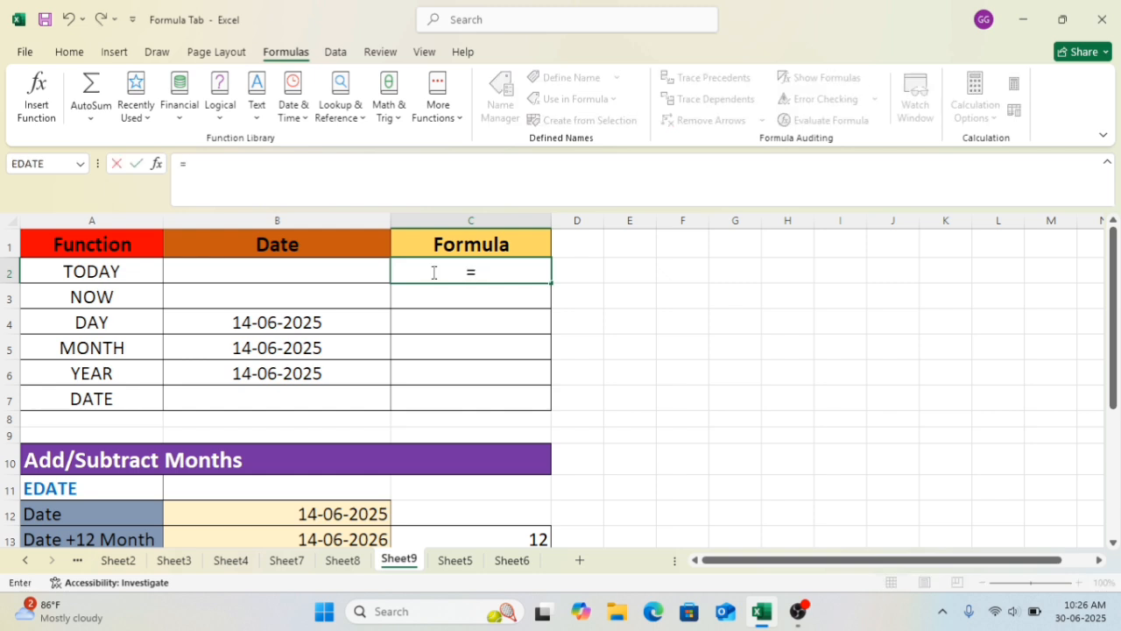
pyautogui.write('today')
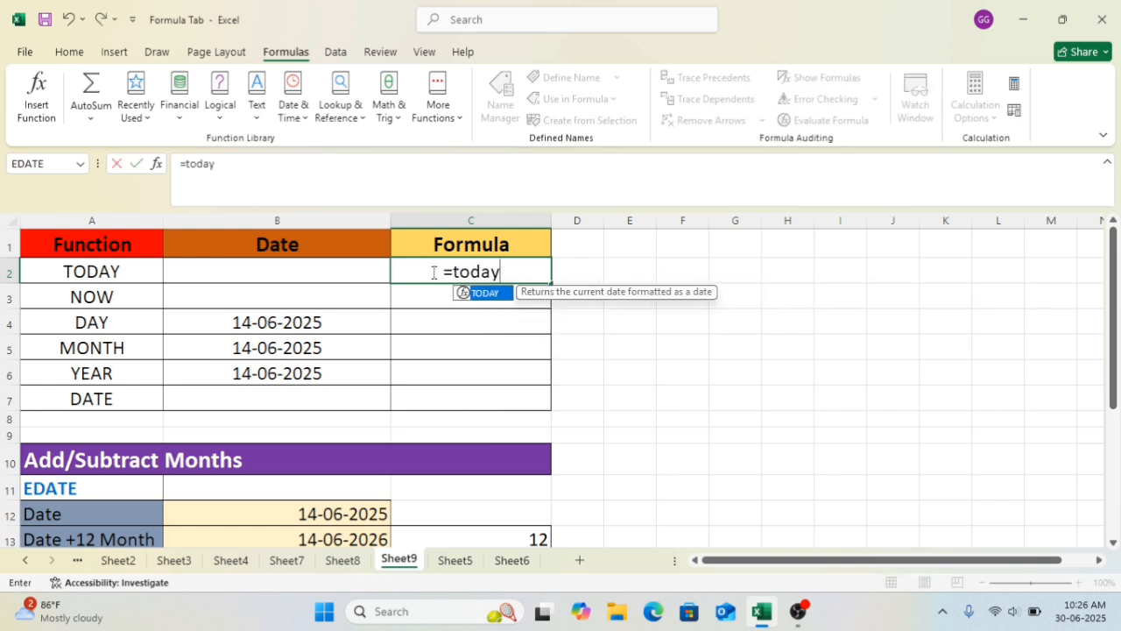
pyautogui.press('Tab')
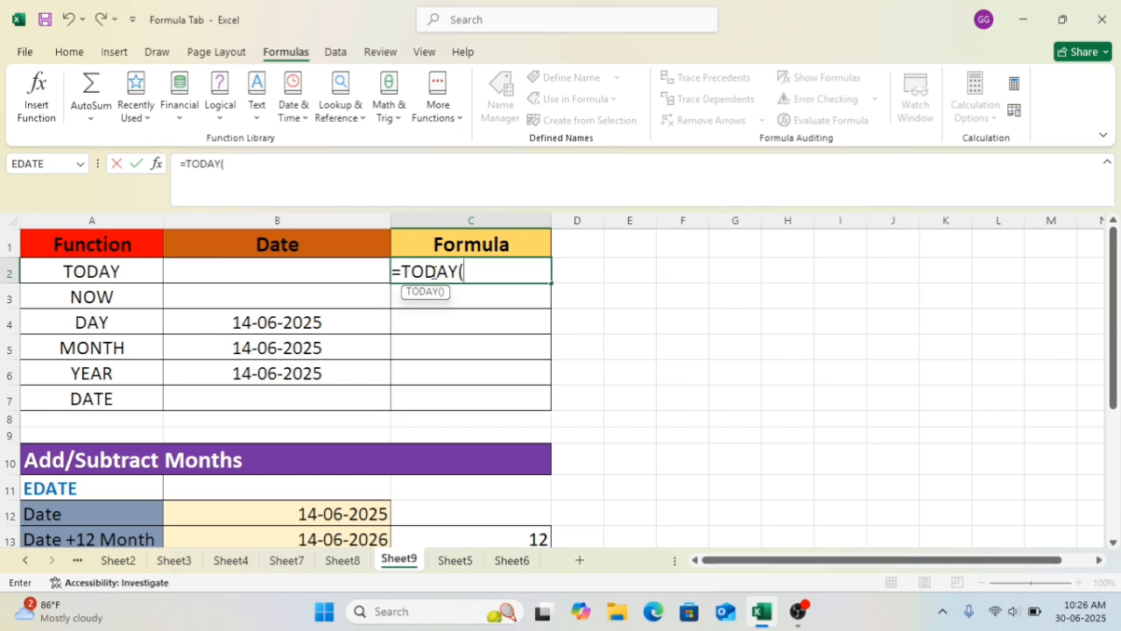
pyautogui.write(')')
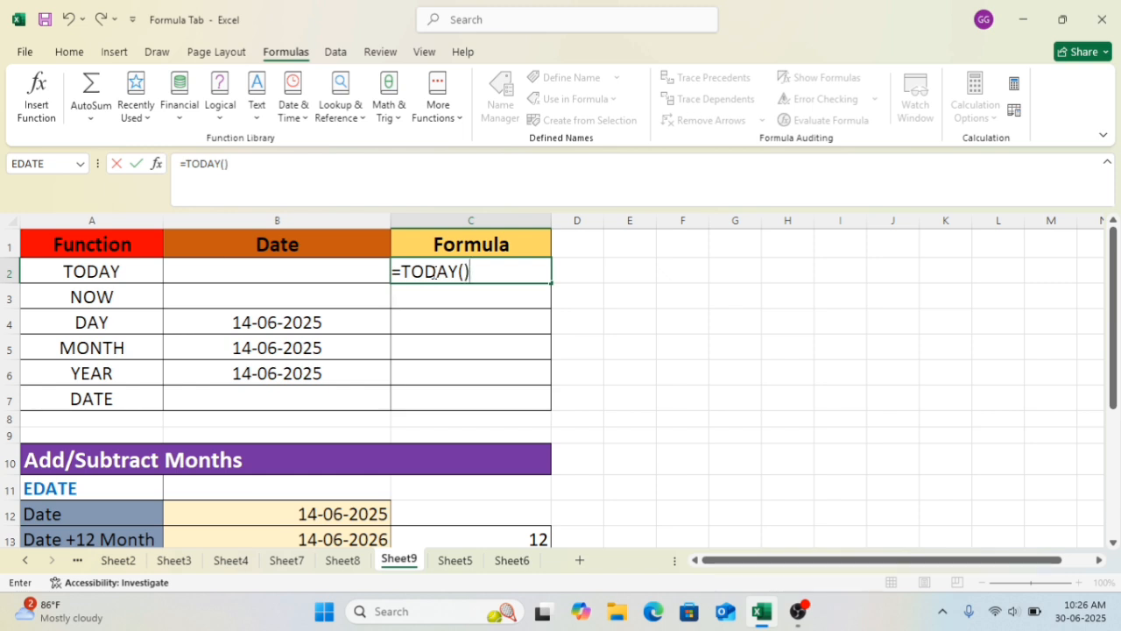
pyautogui.press('Return')
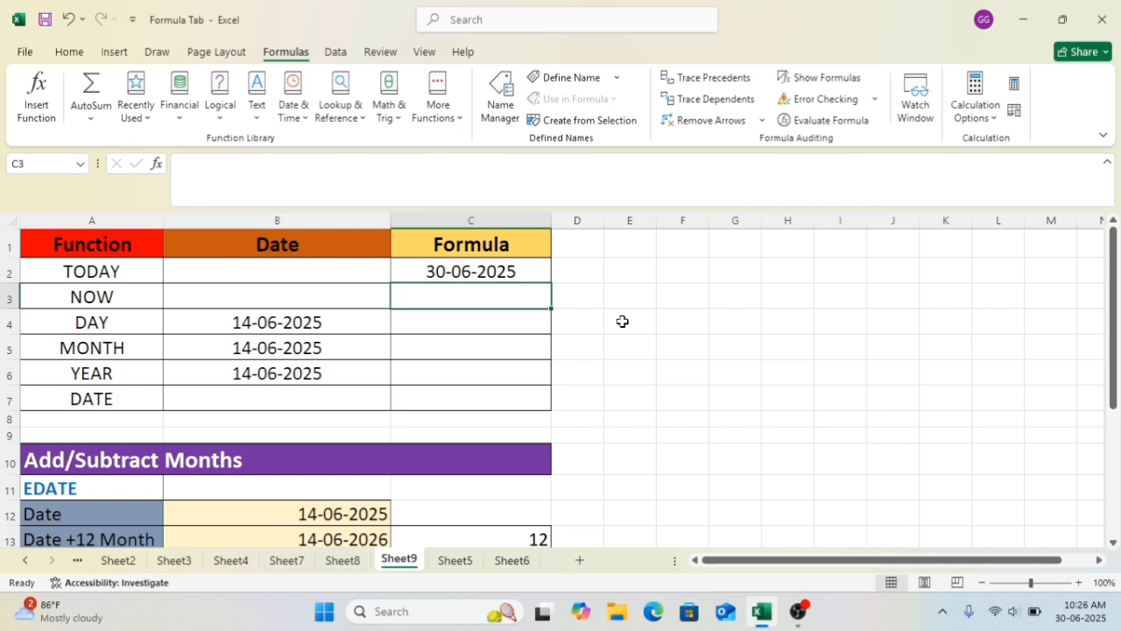
# Enter the formula =NOW() in cell C3 to return the current date and time
pyautogui.write('=')
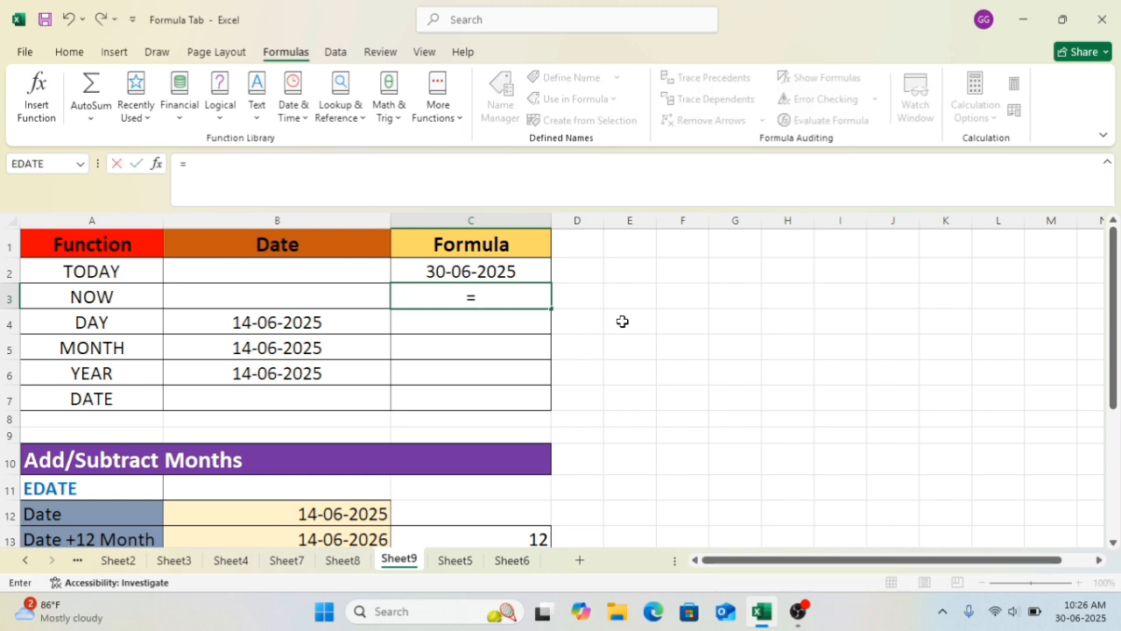
pyautogui.write('now')
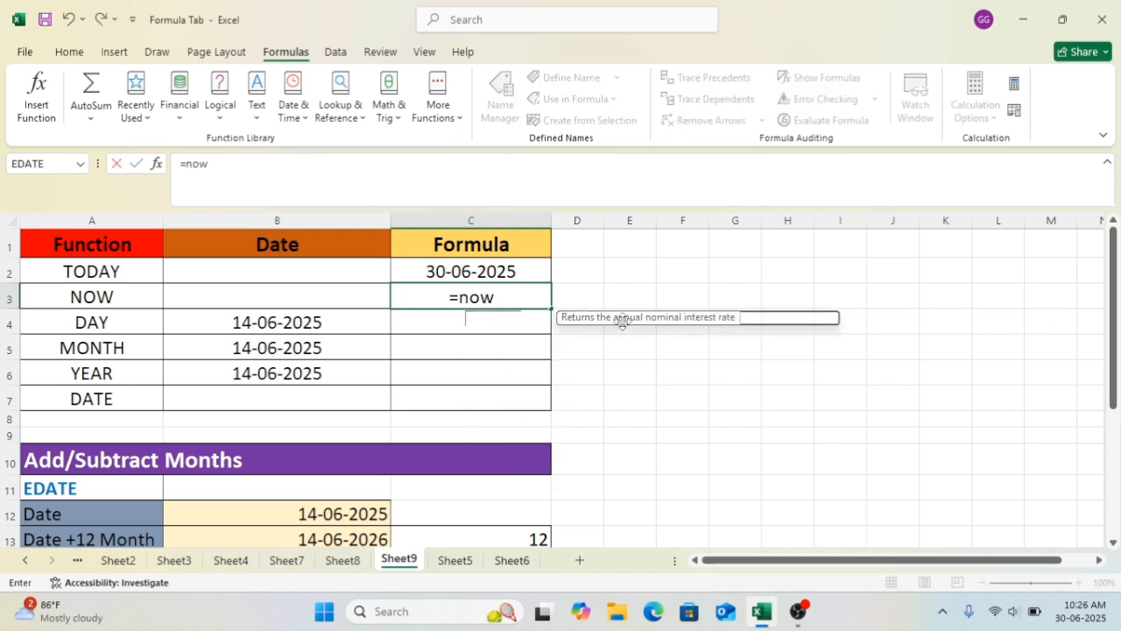
pyautogui.press('Tab')
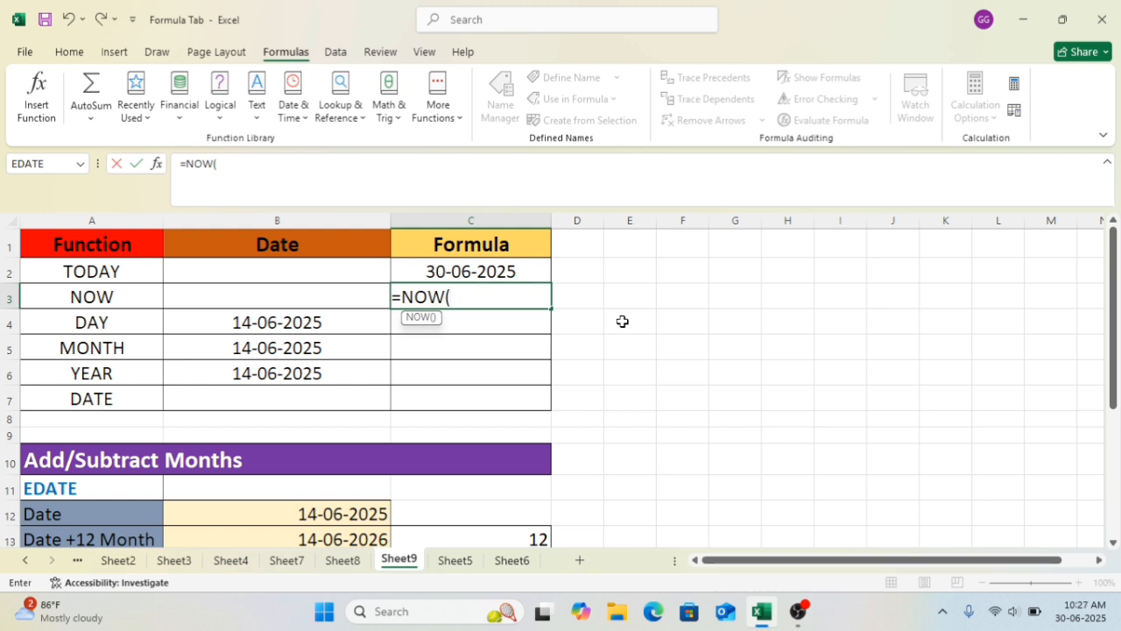
pyautogui.write(')')
pyautogui.press('Return')
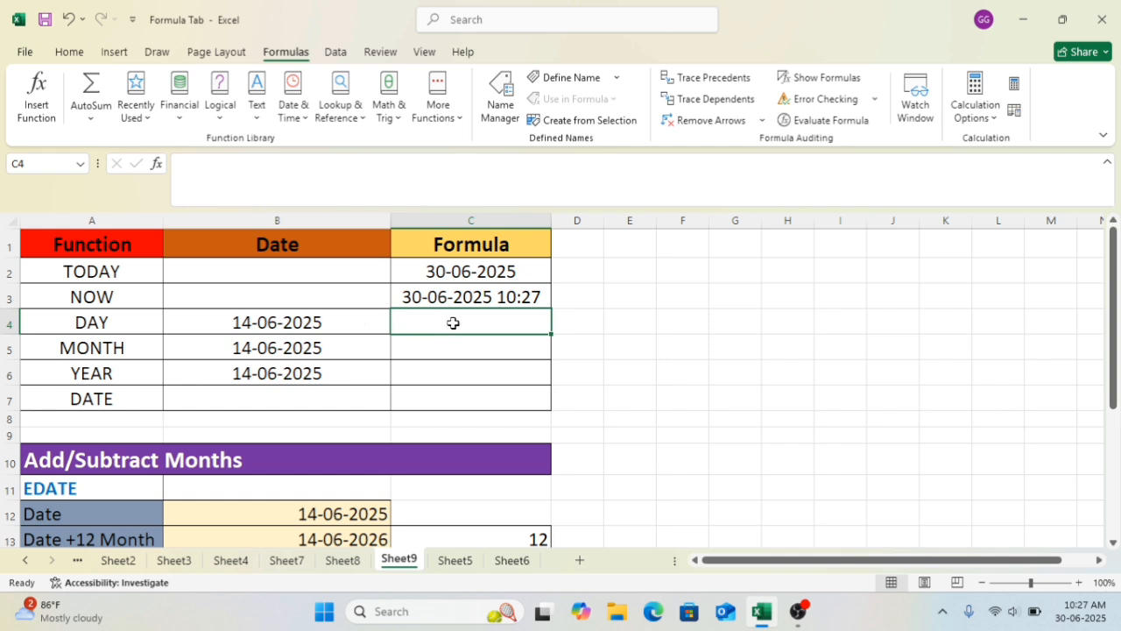
# Enter =DAY(B4) in cell C4 to extract the day from the date in the DAY row
pyautogui.write('=')
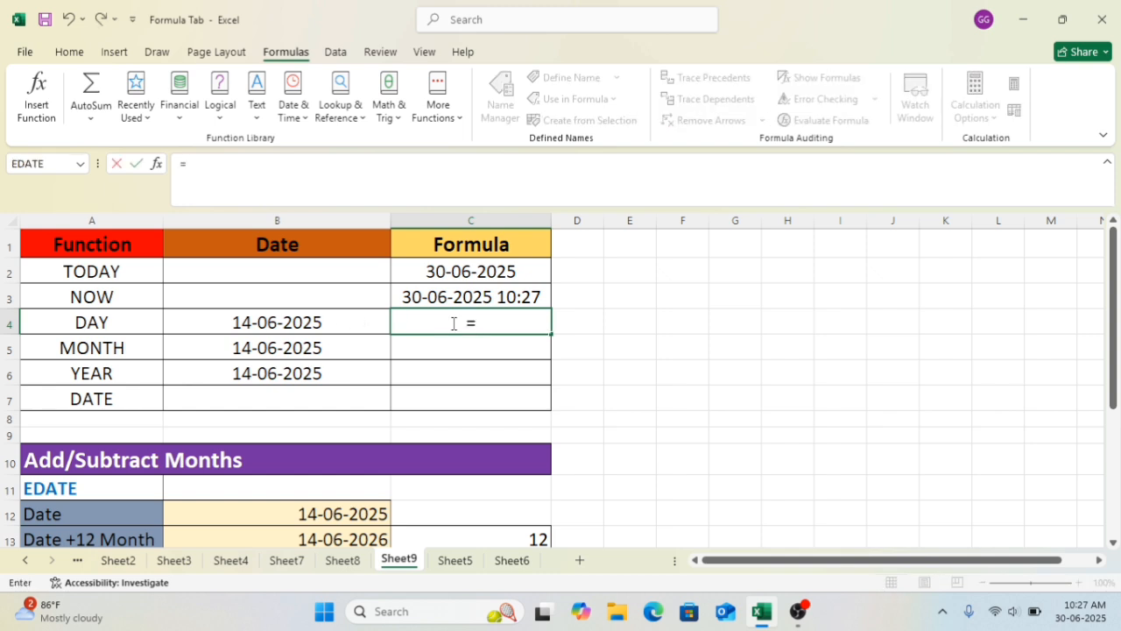
pyautogui.write('day')
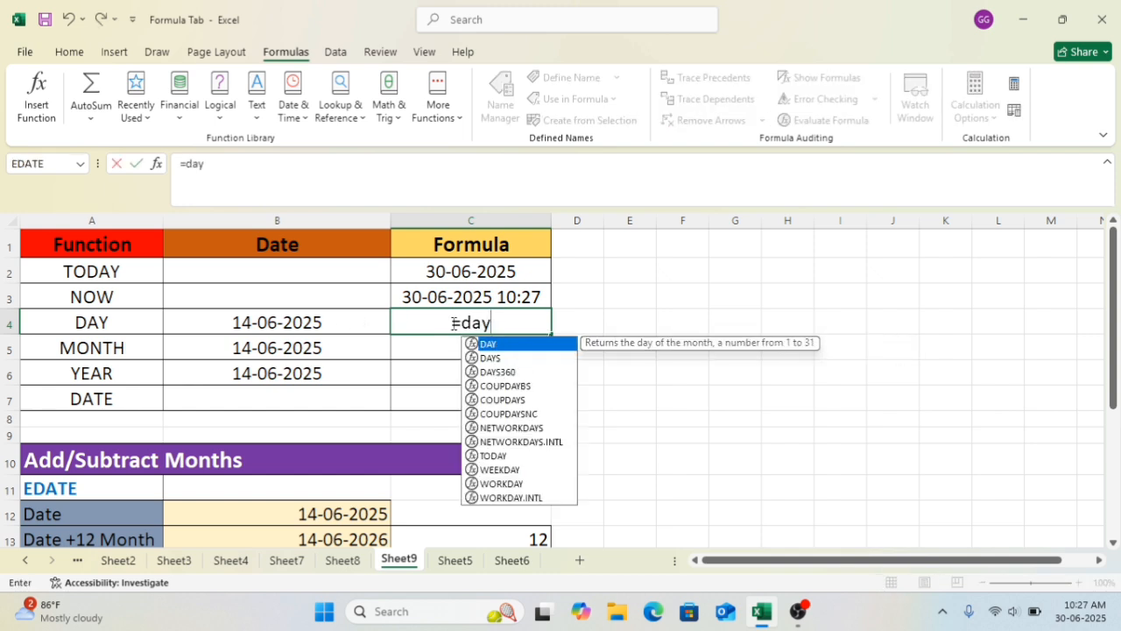
pyautogui.press('Tab')
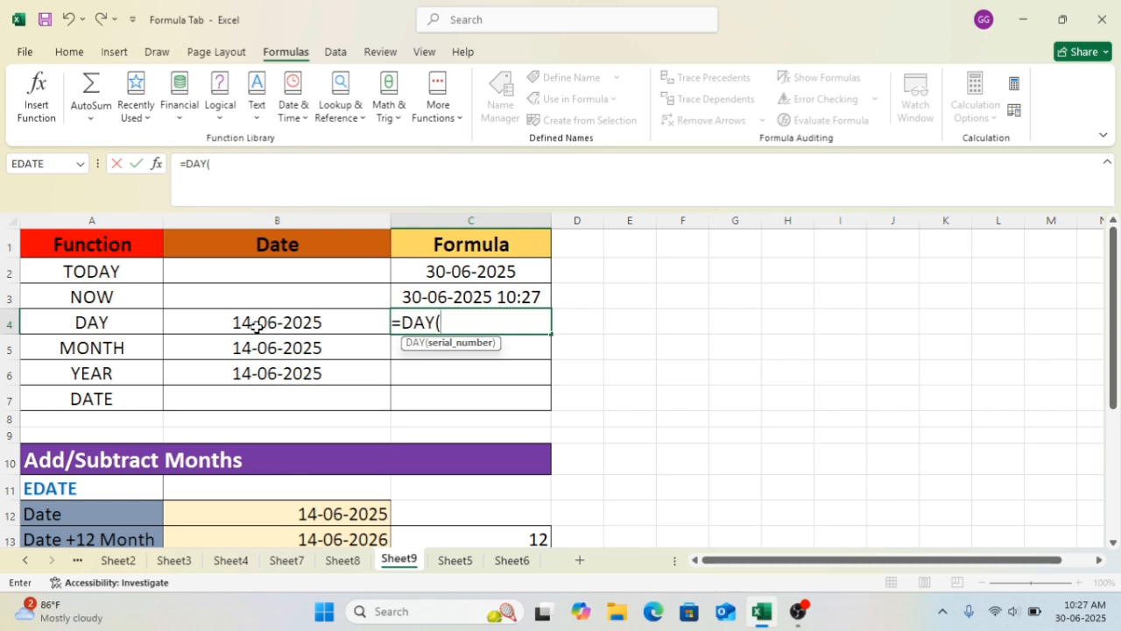
pyautogui.click(257, 326)
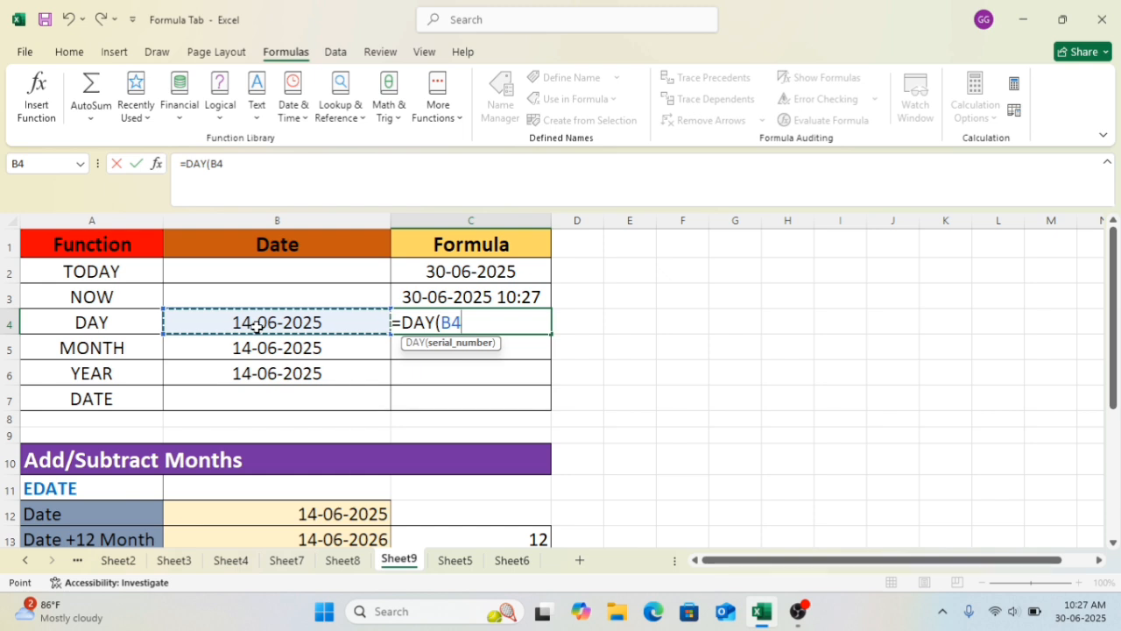
pyautogui.write(')')
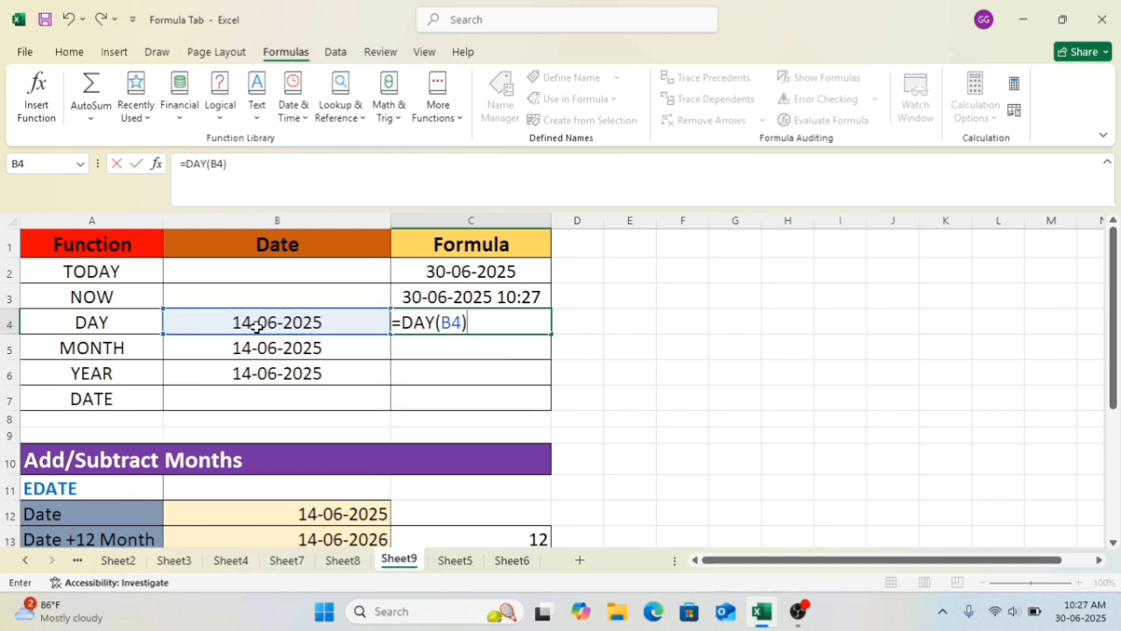
pyautogui.press('Return')
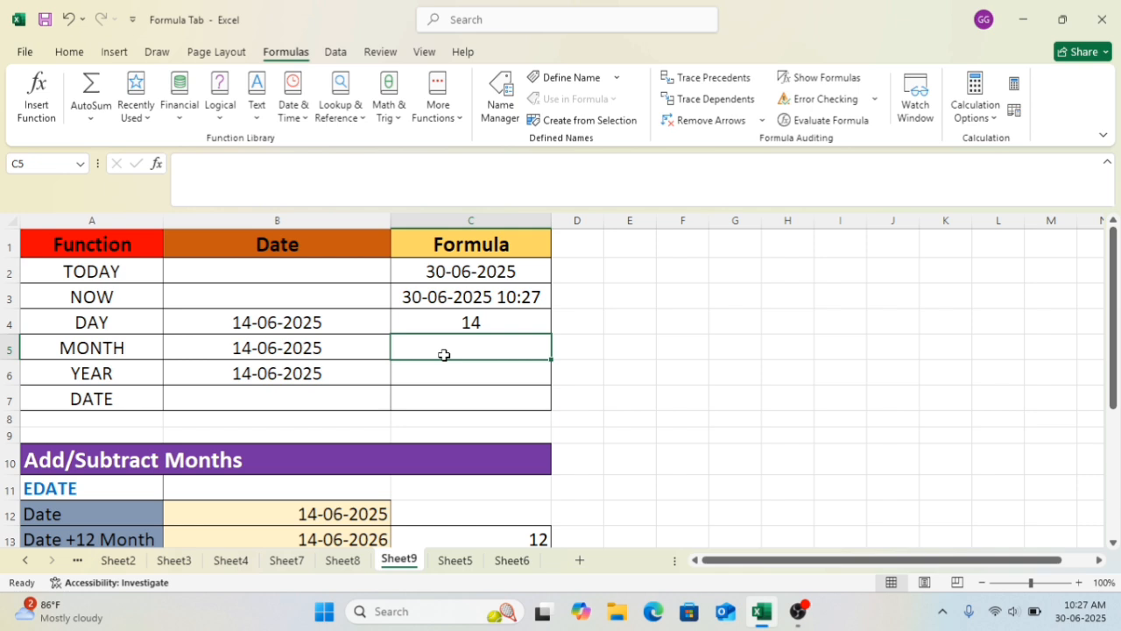
# Enter =MONTH(B5) in cell C5 to extract the month number from that row's date
pyautogui.write('=month')
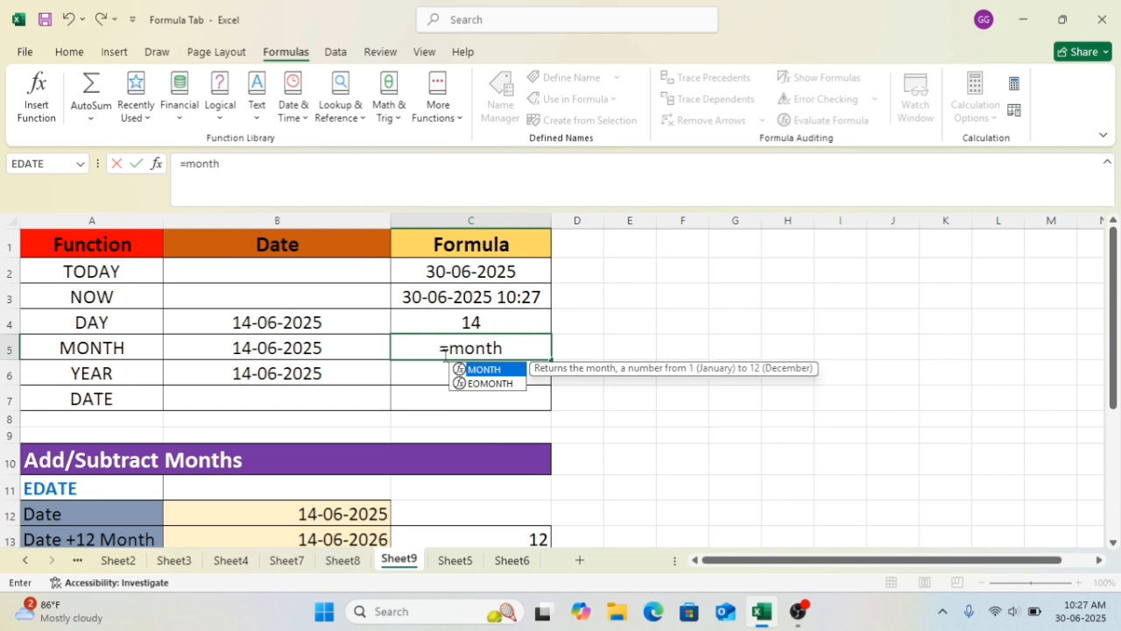
pyautogui.press('Tab')
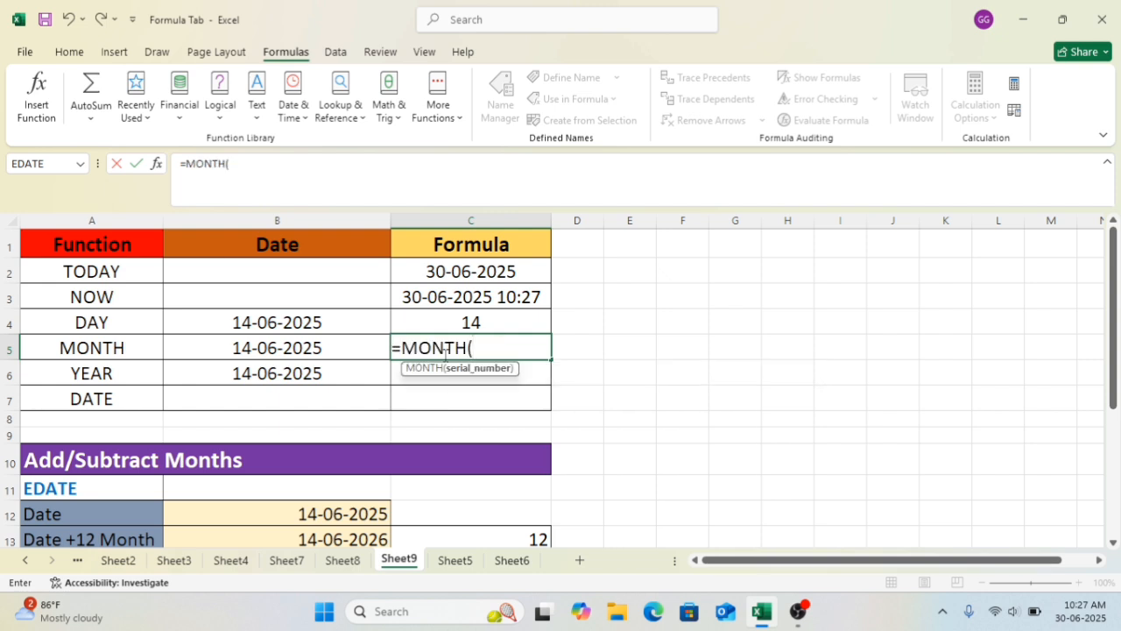
pyautogui.click(318, 349)
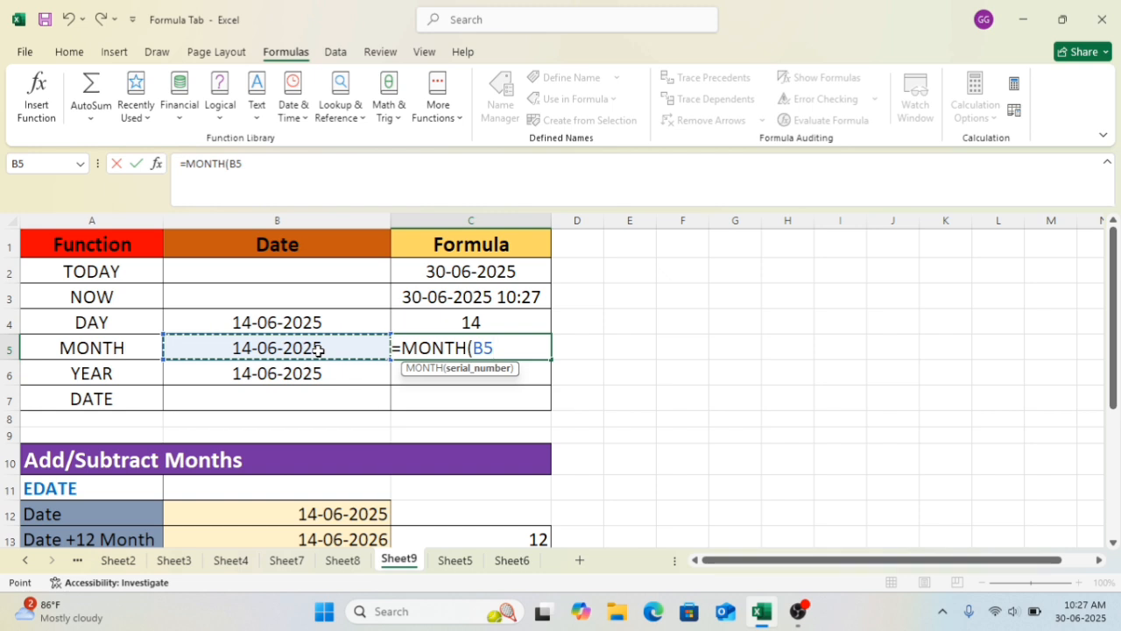
pyautogui.write(')')
pyautogui.press('Return')
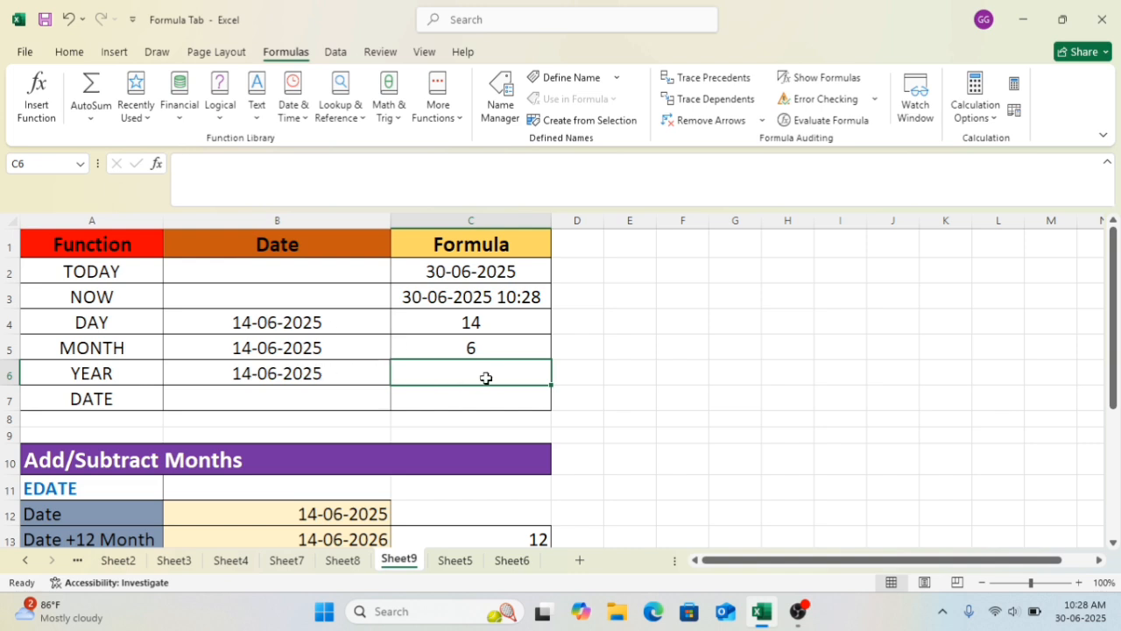
# Enter =YEAR(B6) in cell C6 to extract the year from that row's date
pyautogui.write('=y')
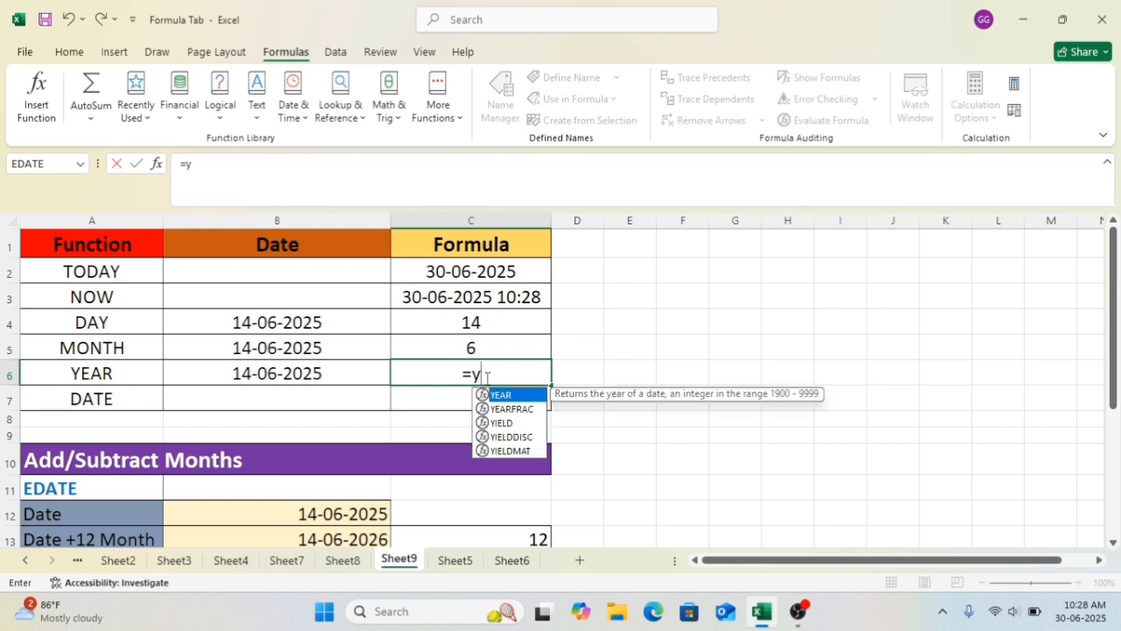
pyautogui.write('ear')
pyautogui.press('Tab')
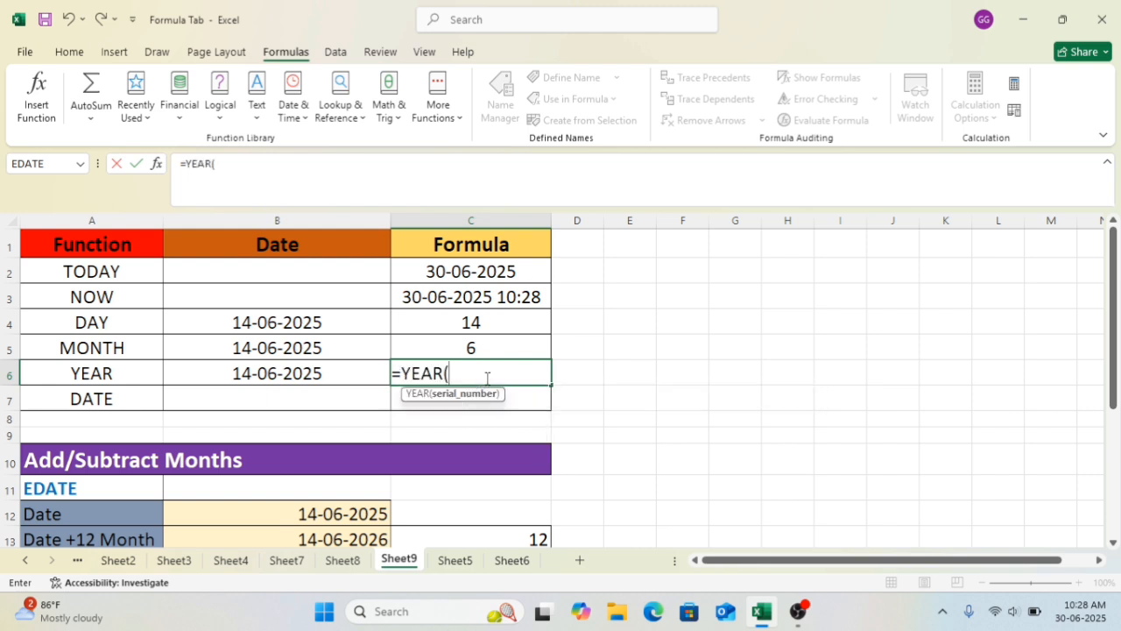
pyautogui.click(329, 372)
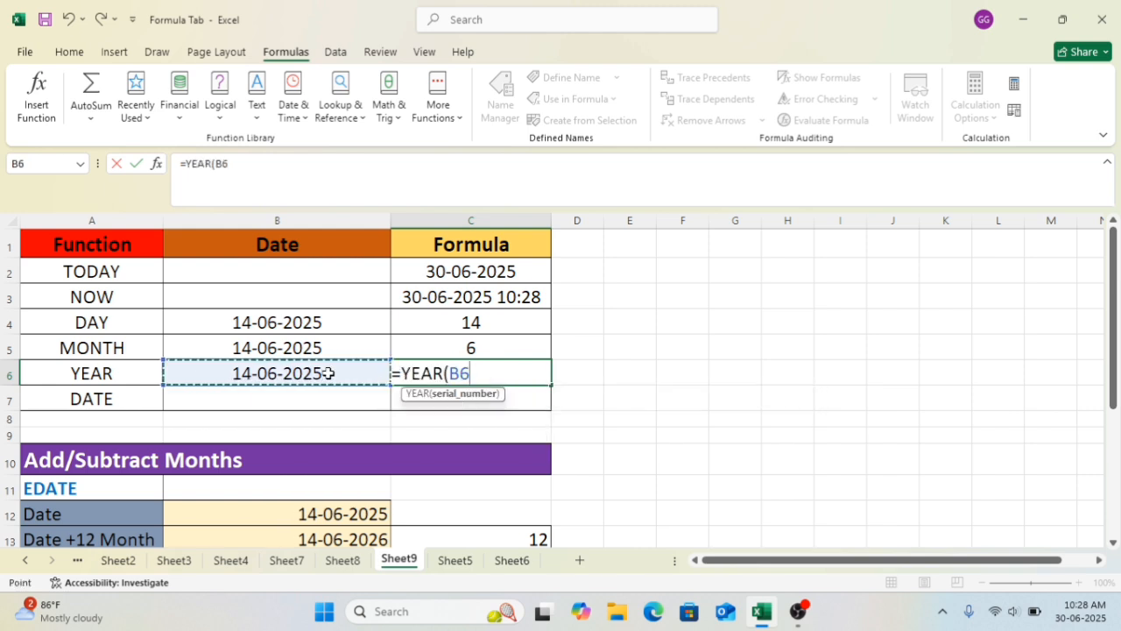
pyautogui.write(')')
pyautogui.press('Return')
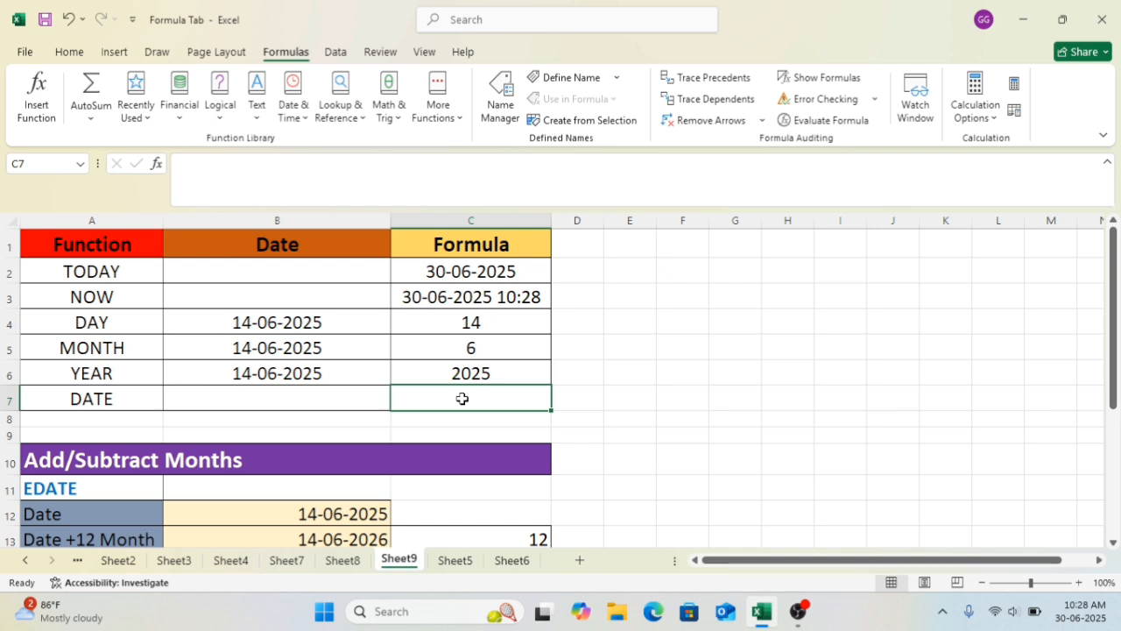
# Enter =DATE(C6,C5,C4) in cell C7 to build a full date from the extracted year, month and day
pyautogui.write('=dat')
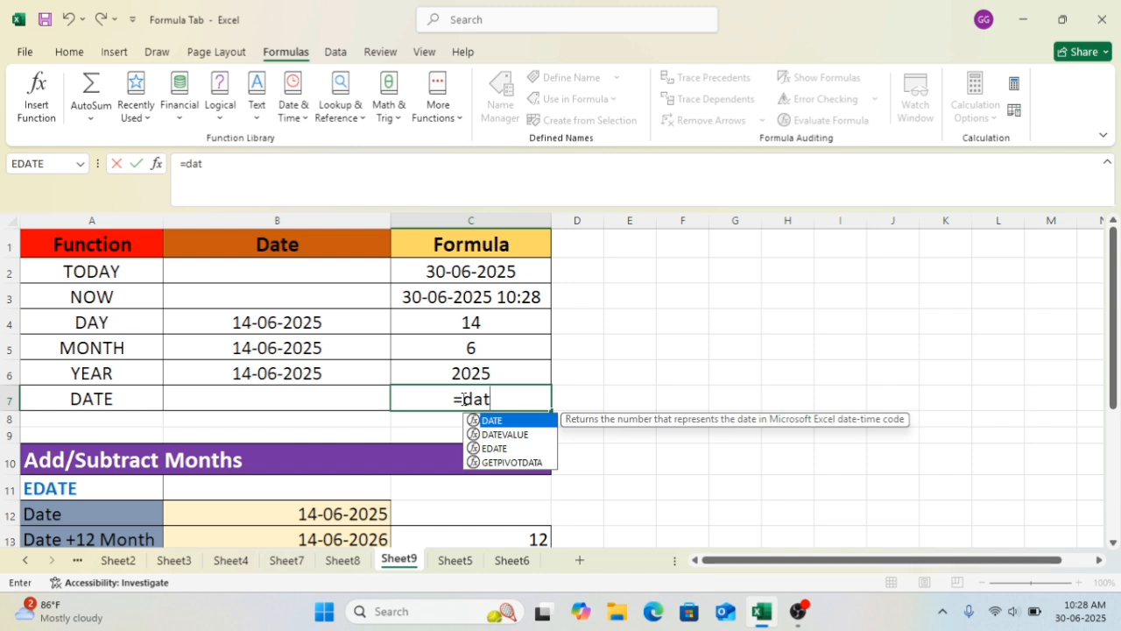
pyautogui.write('e')
pyautogui.press('Tab')
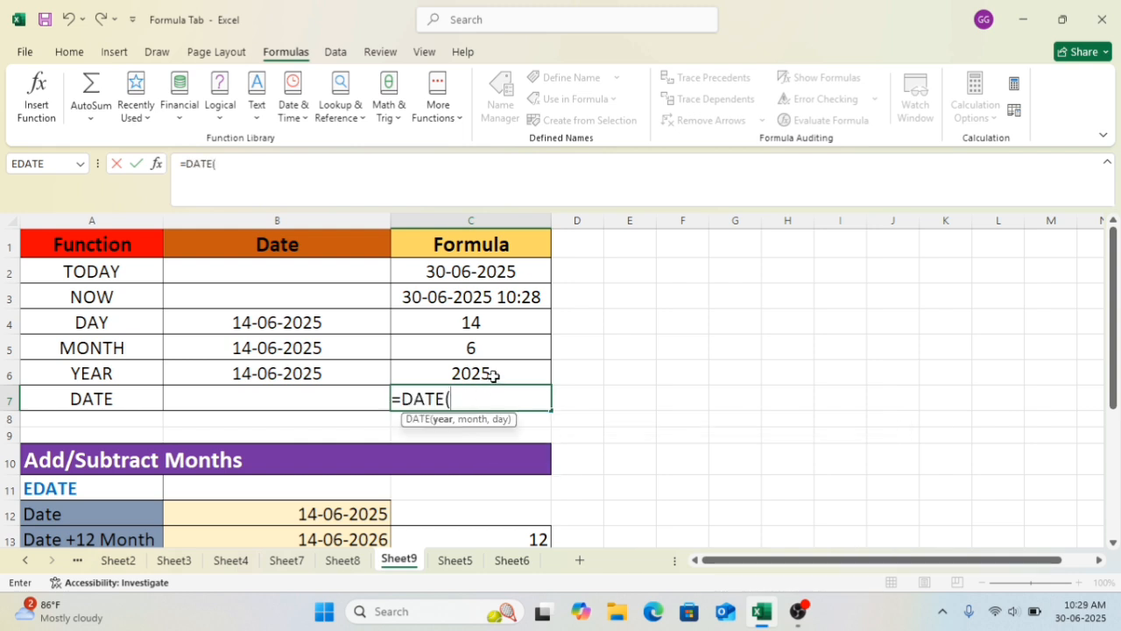
pyautogui.click(492, 377)
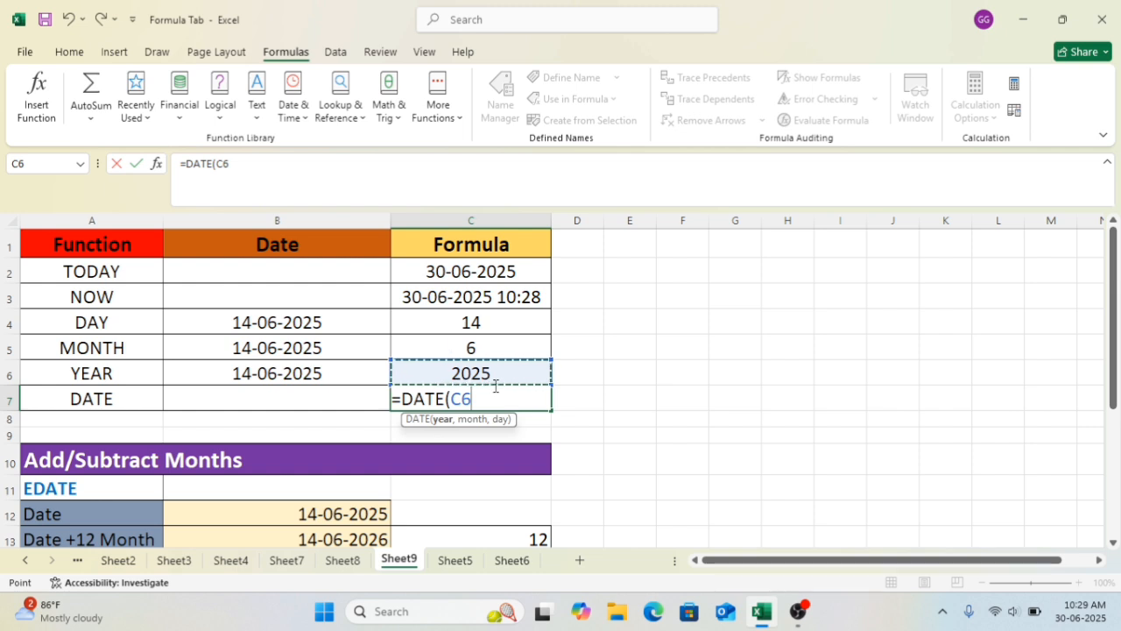
pyautogui.write(',')
pyautogui.click(469, 350)
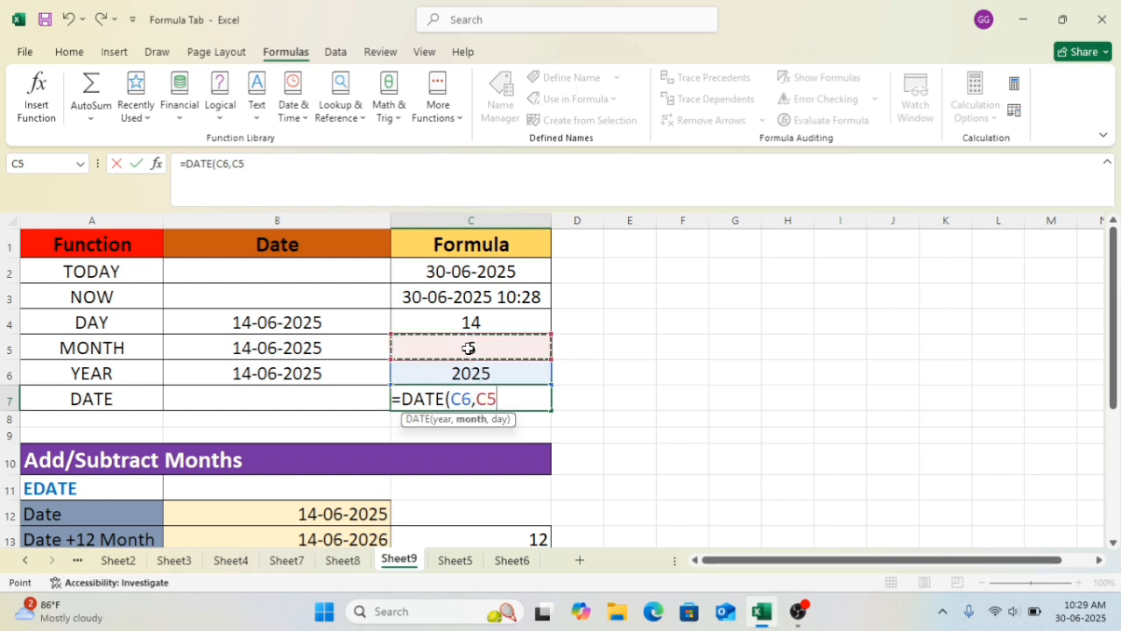
pyautogui.write(',')
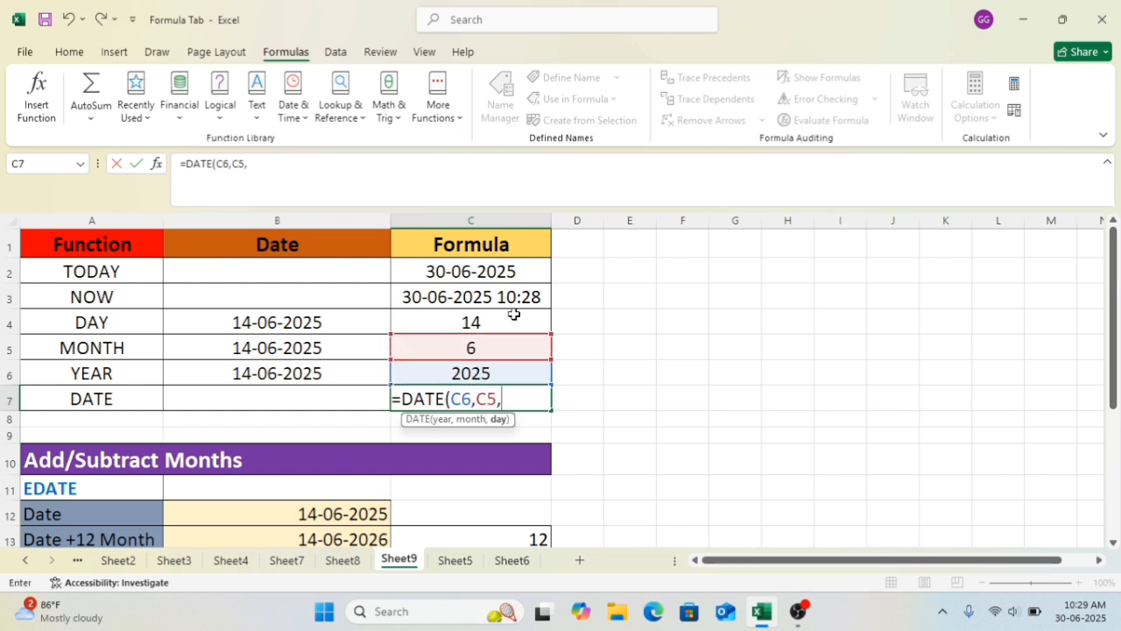
pyautogui.click(507, 318)
pyautogui.write(')')
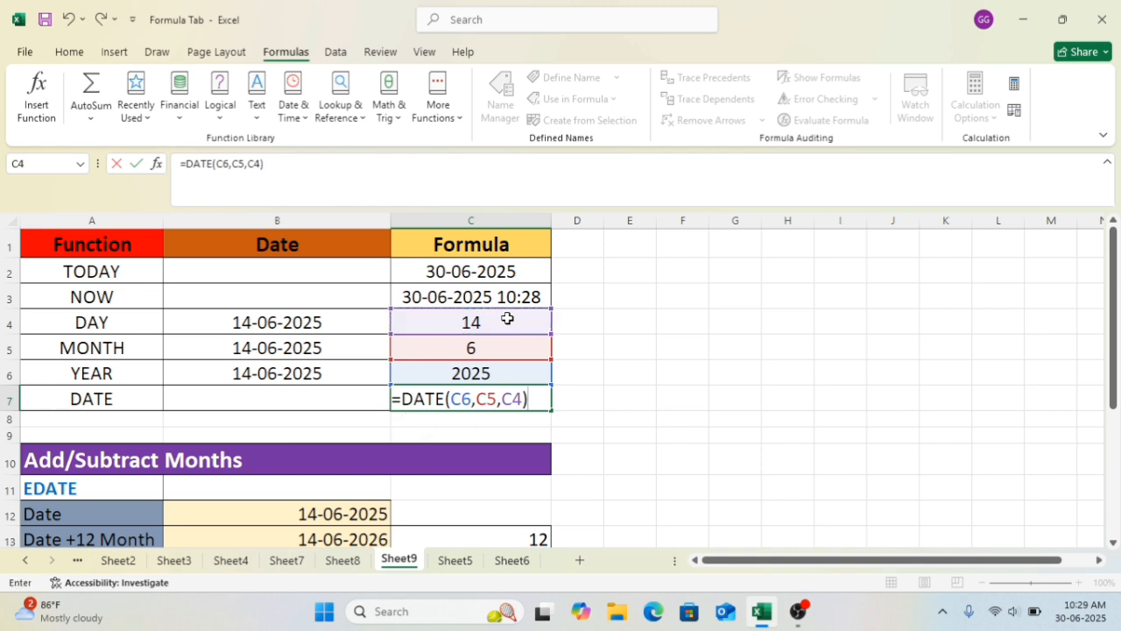
pyautogui.press('Return')
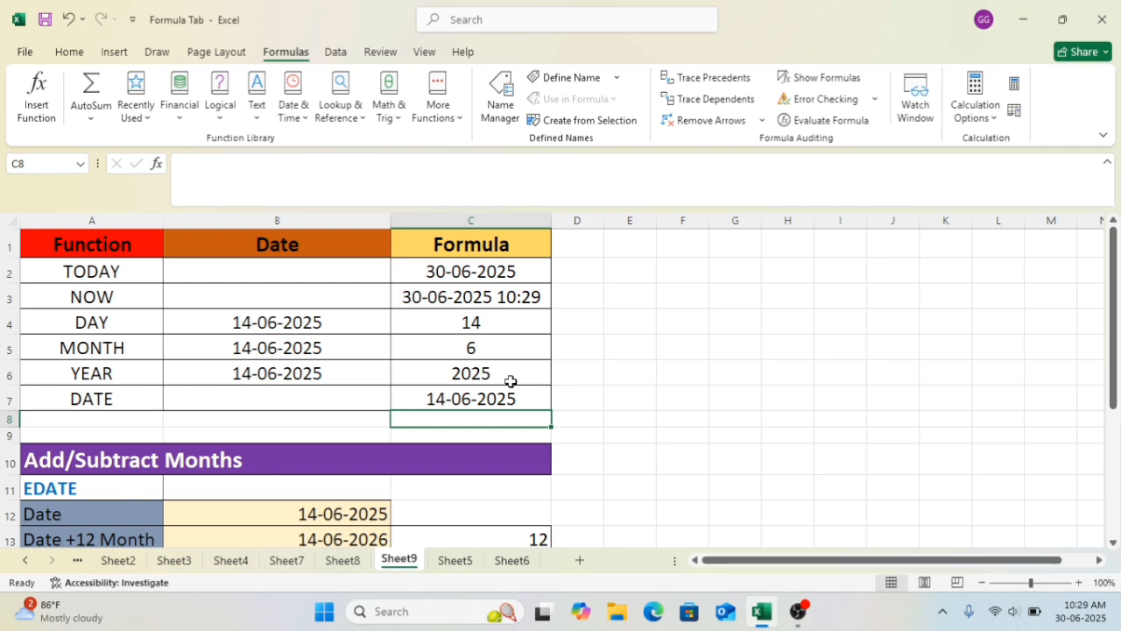
# Clear the existing EDATE formulas from cells B13 and B14 in the Add/Subtract Months table
pyautogui.scroll(-2, 511, 381)
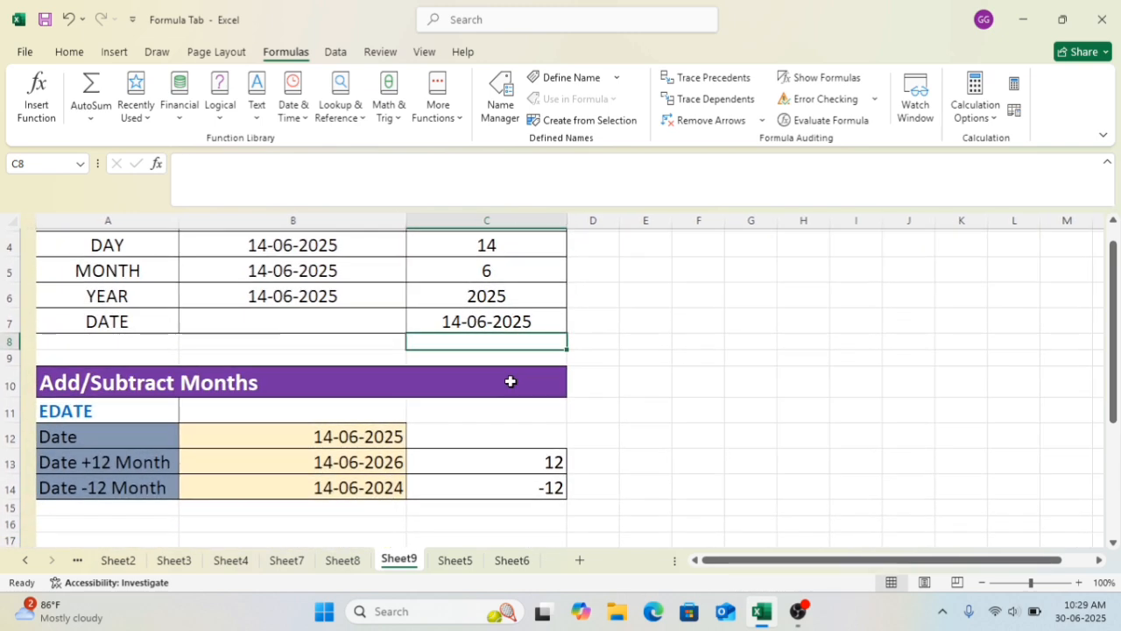
pyautogui.hscroll(1, 511, 381)
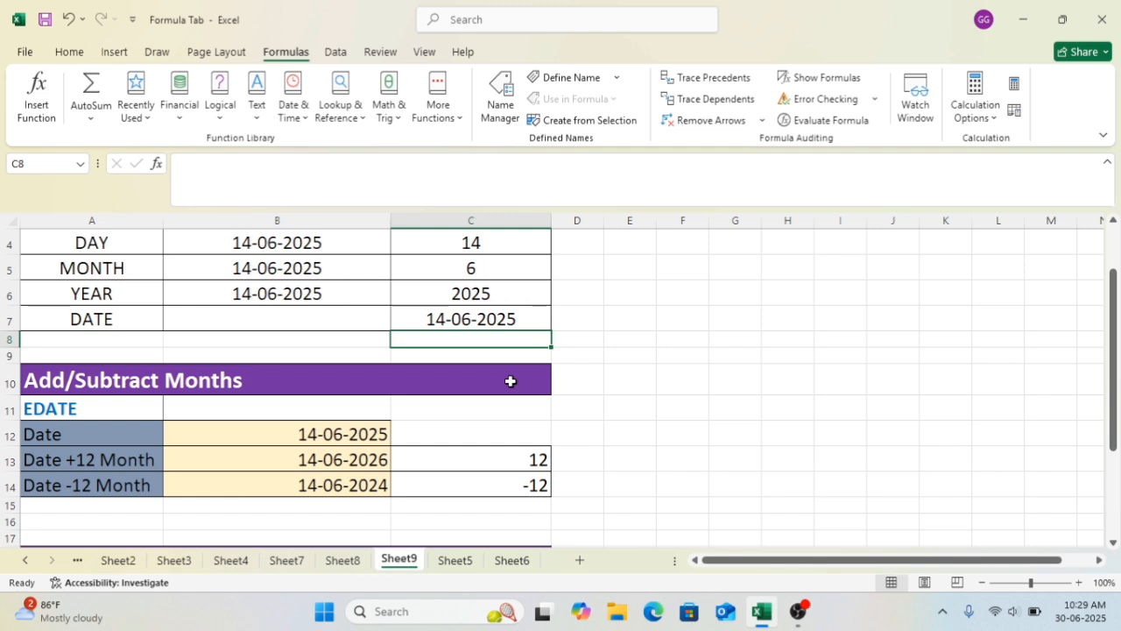
pyautogui.click(376, 465)
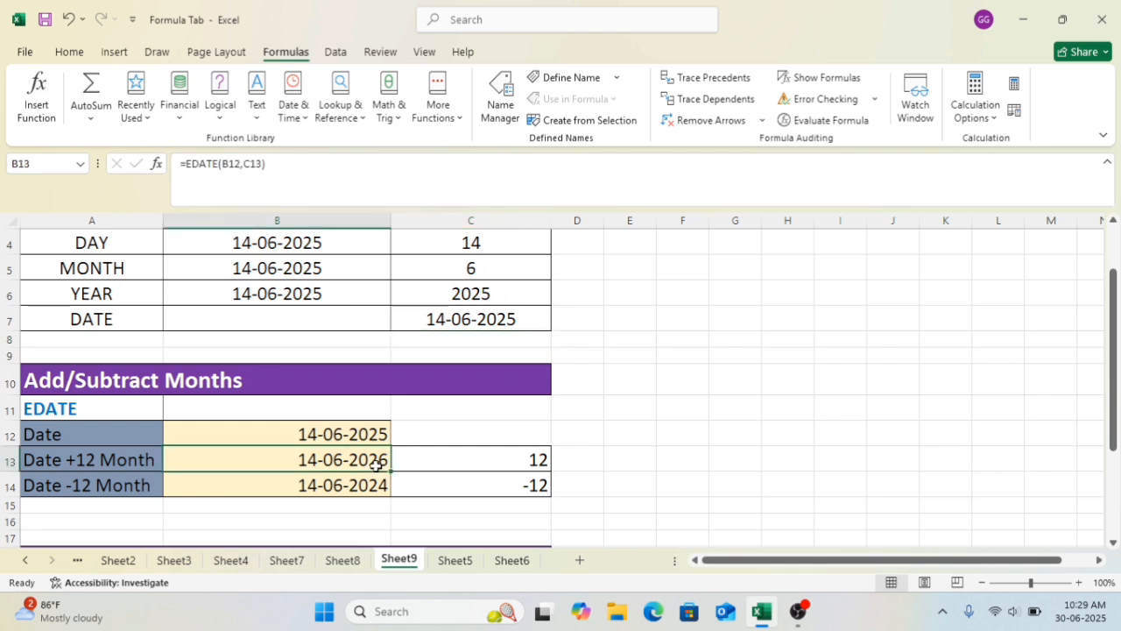
pyautogui.hotkey('shift', 'Down')
pyautogui.press('BackSpace')
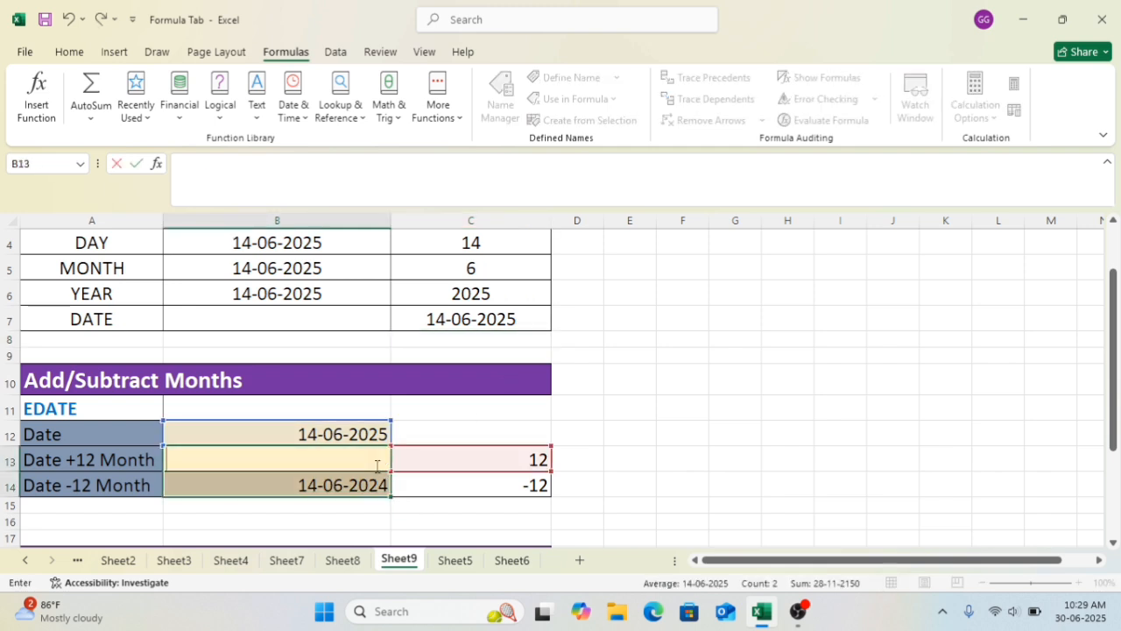
pyautogui.click(369, 483)
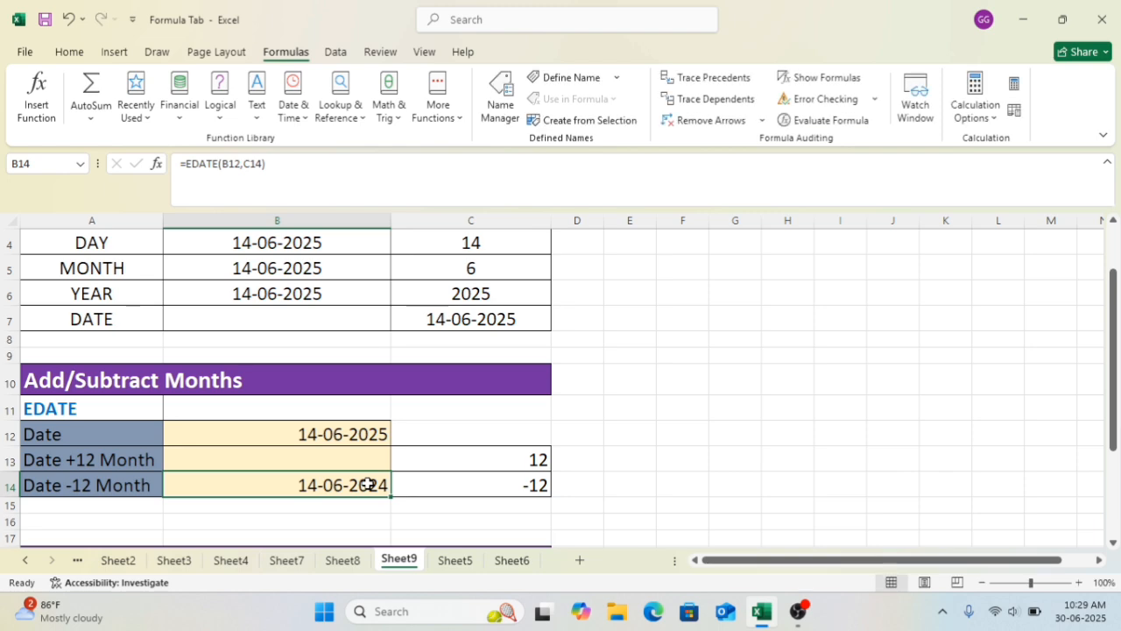
pyautogui.press('BackSpace')
# Clear the existing formula from the Date +10Year cell B21 in the Add/Subtract Year table
pyautogui.scroll(-3, 369, 484)
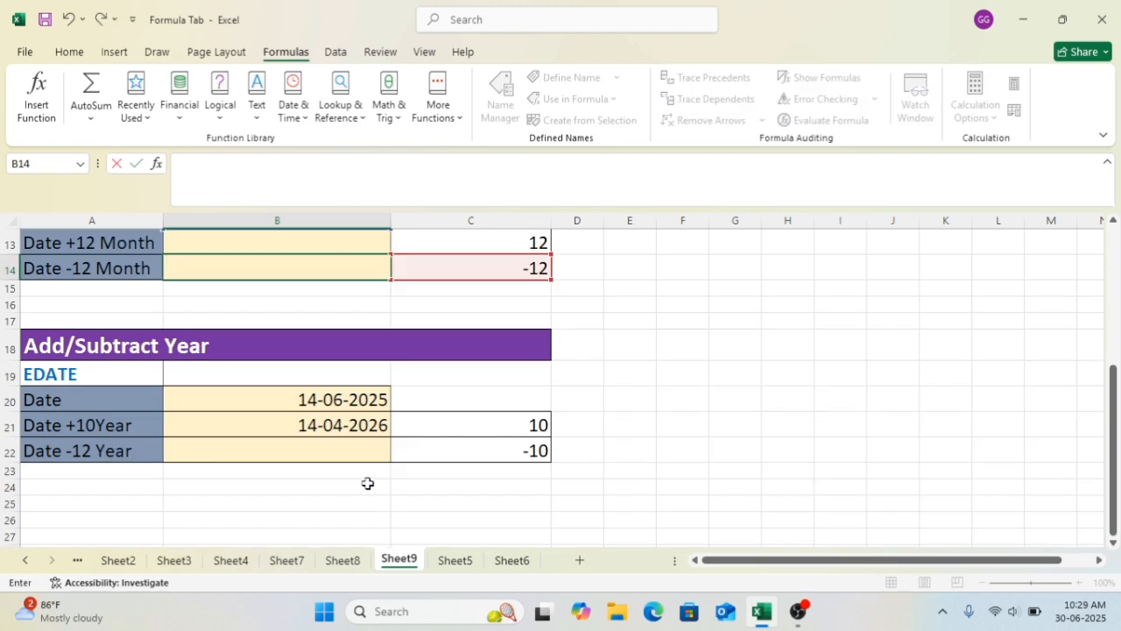
pyautogui.rightClick(368, 483)
pyautogui.press('Escape')
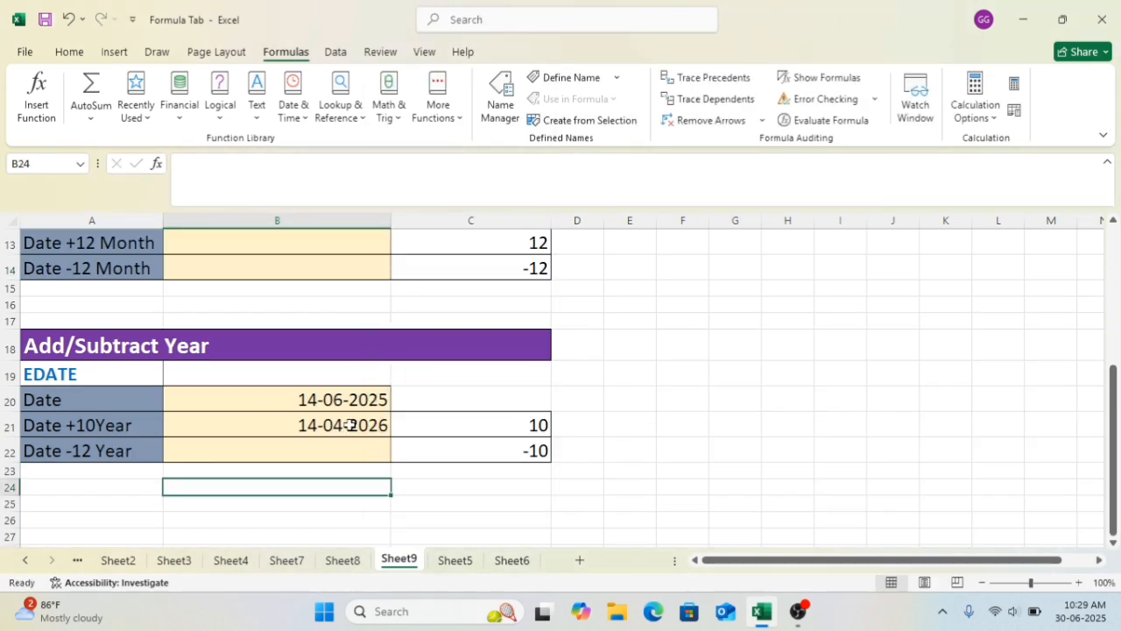
pyautogui.click(348, 425)
pyautogui.press('BackSpace')
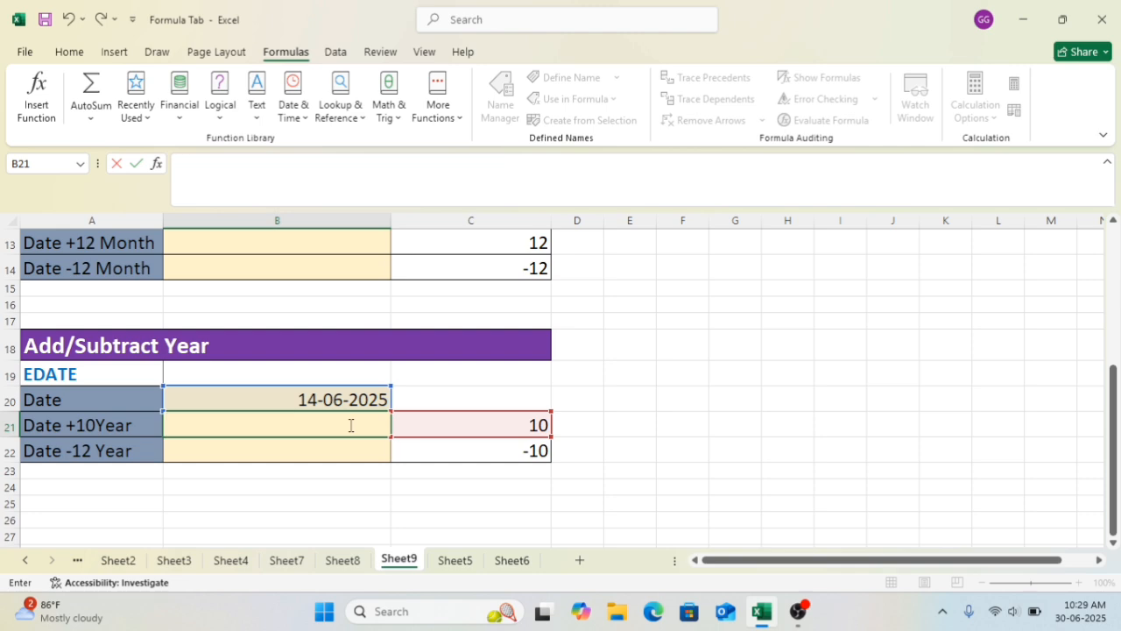
# Enter =EDATE(B12,C13) in cell B13 to add 12 months to the date in the Add/Subtract Months table
pyautogui.scroll(4, 348, 423)
pyautogui.scroll(-1, 266, 429)
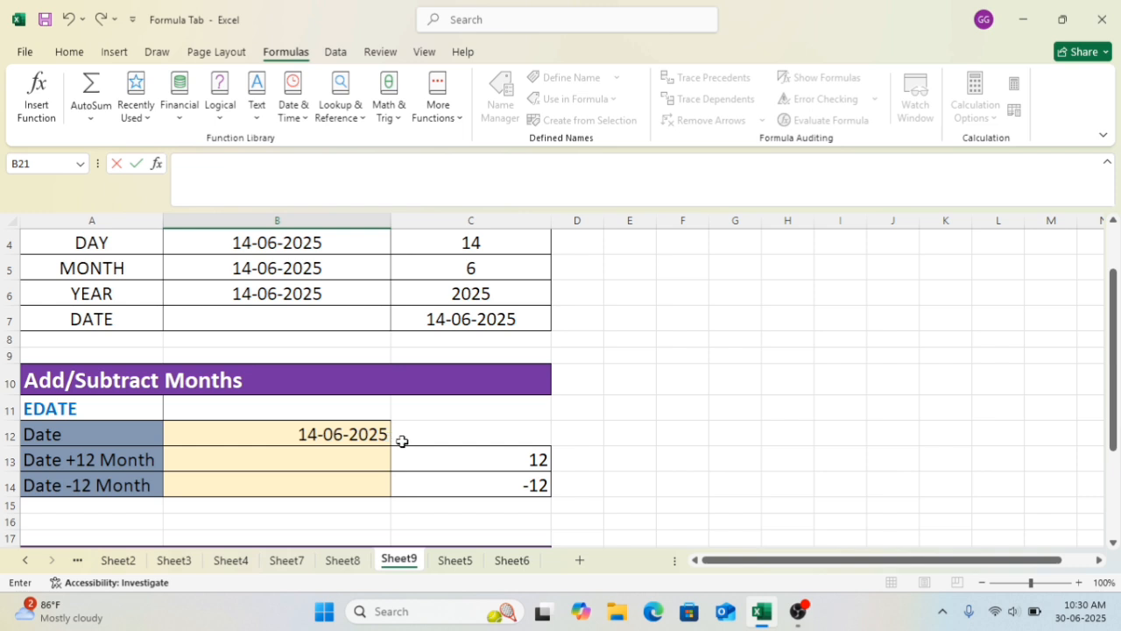
pyautogui.click(325, 459)
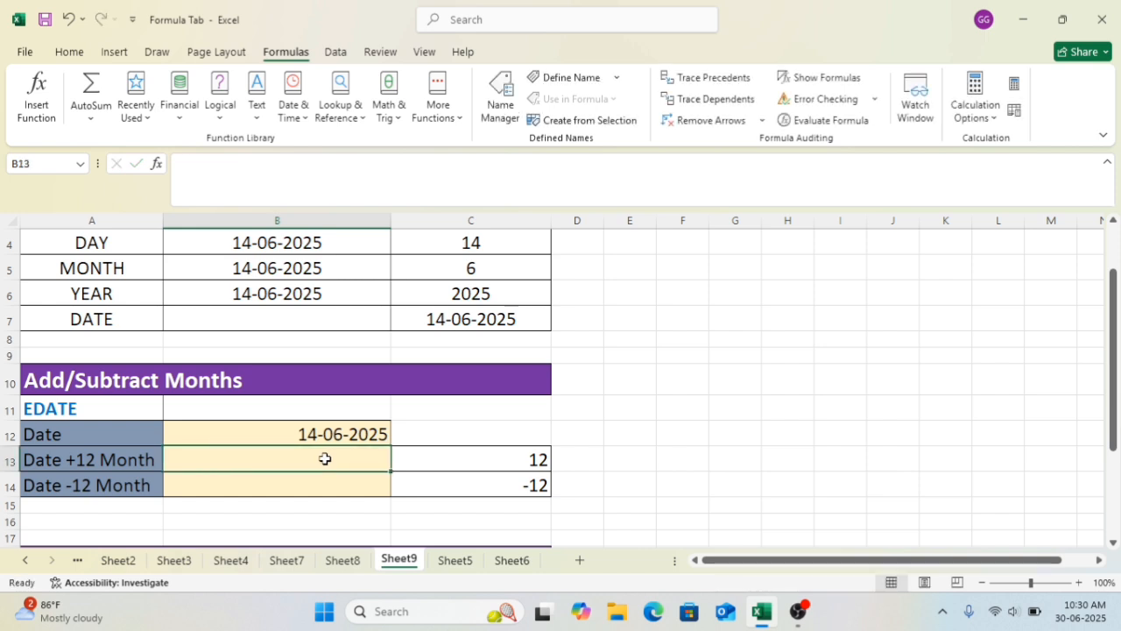
pyautogui.write('=')
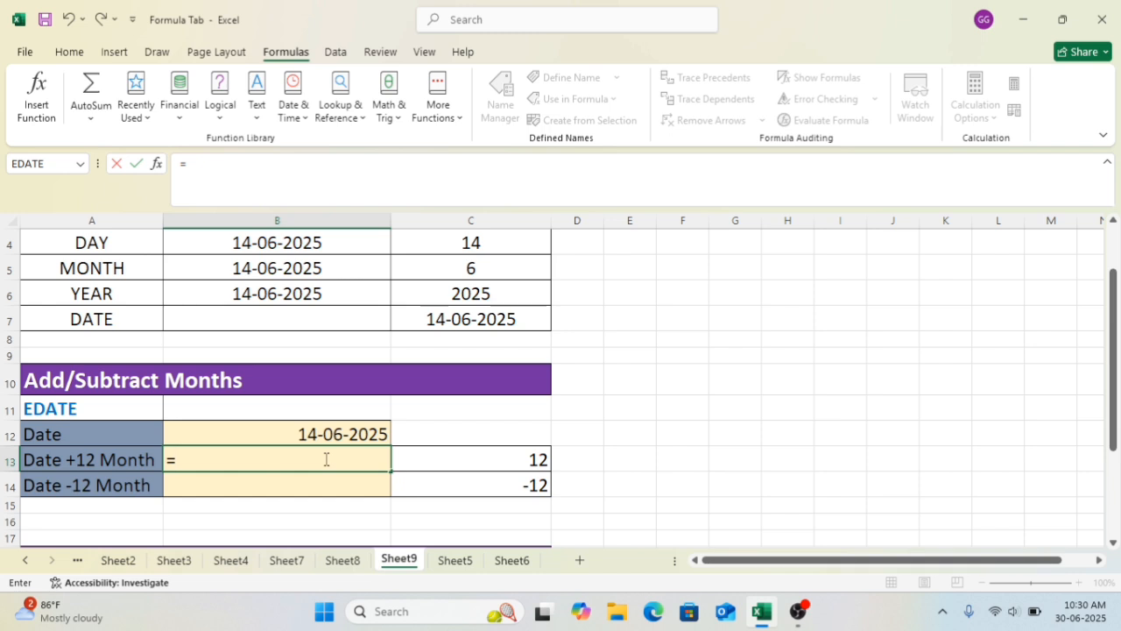
pyautogui.write('edate')
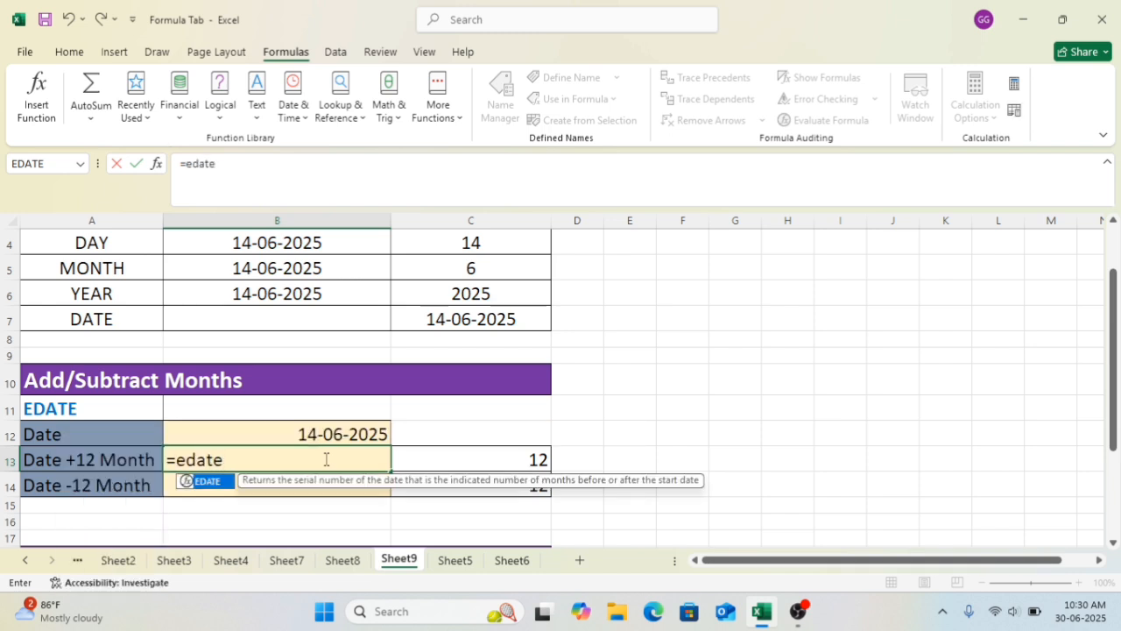
pyautogui.press('Tab')
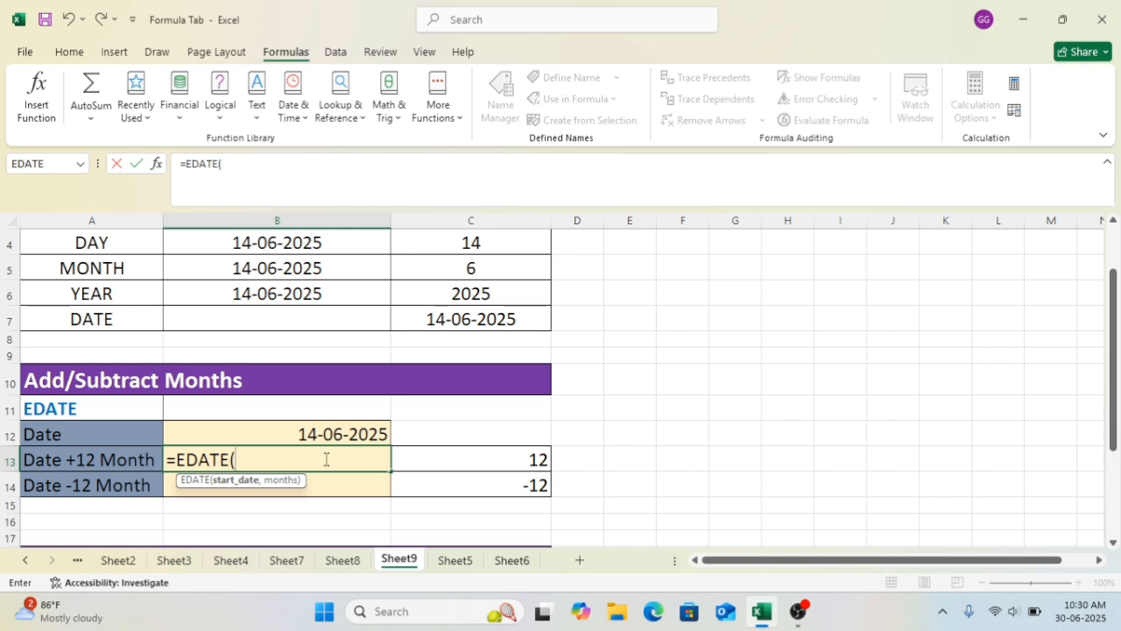
pyautogui.click(365, 431)
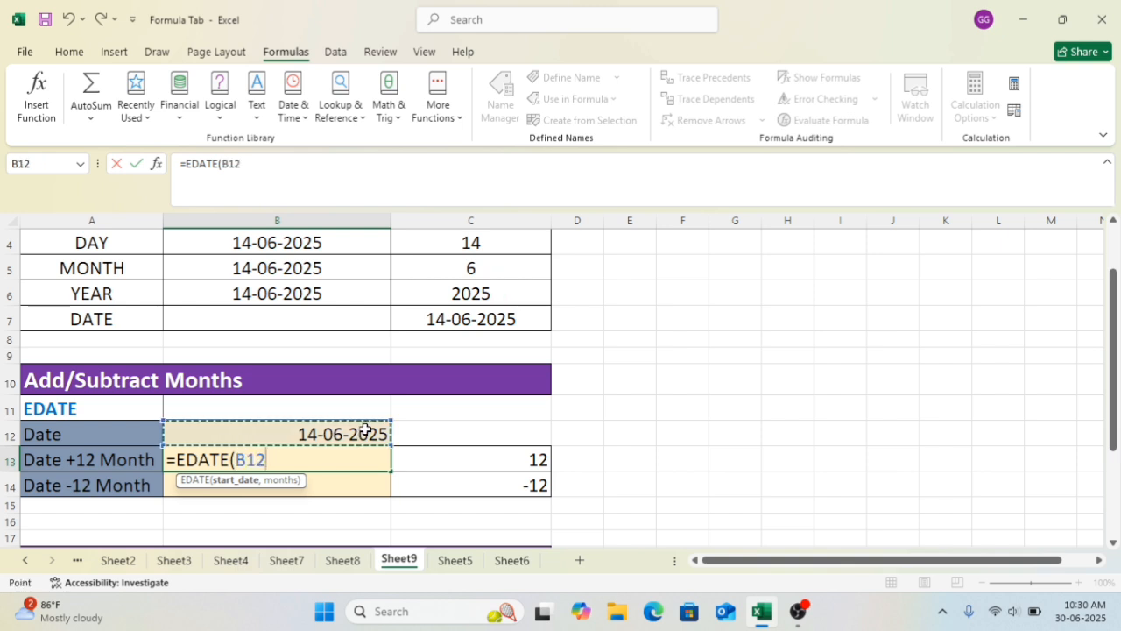
pyautogui.write(',')
pyautogui.click(504, 460)
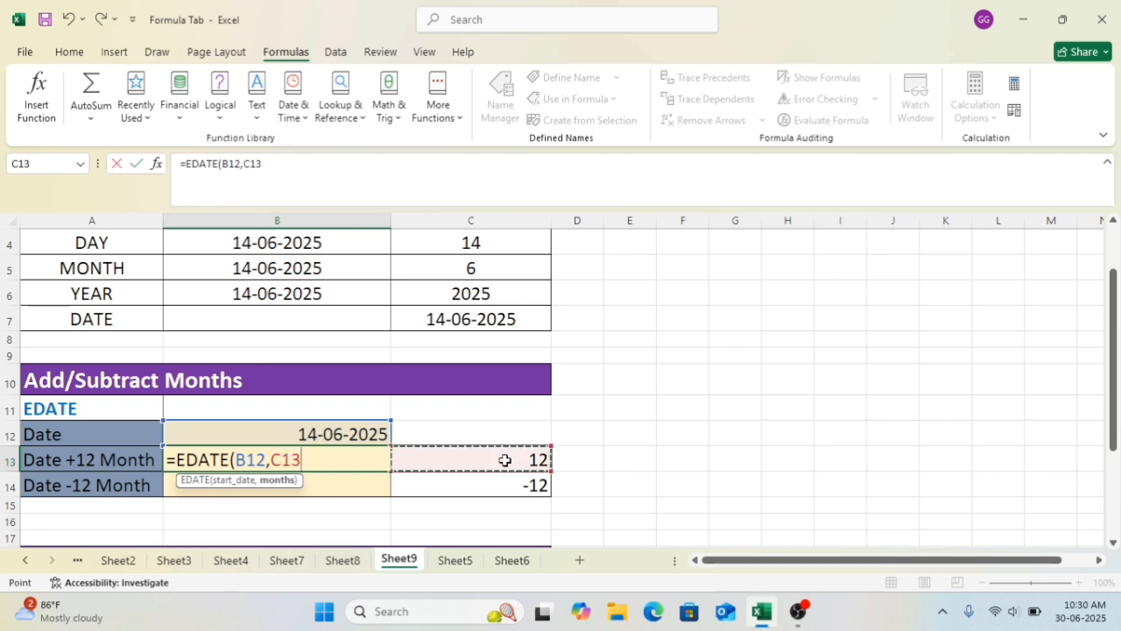
pyautogui.write(')')
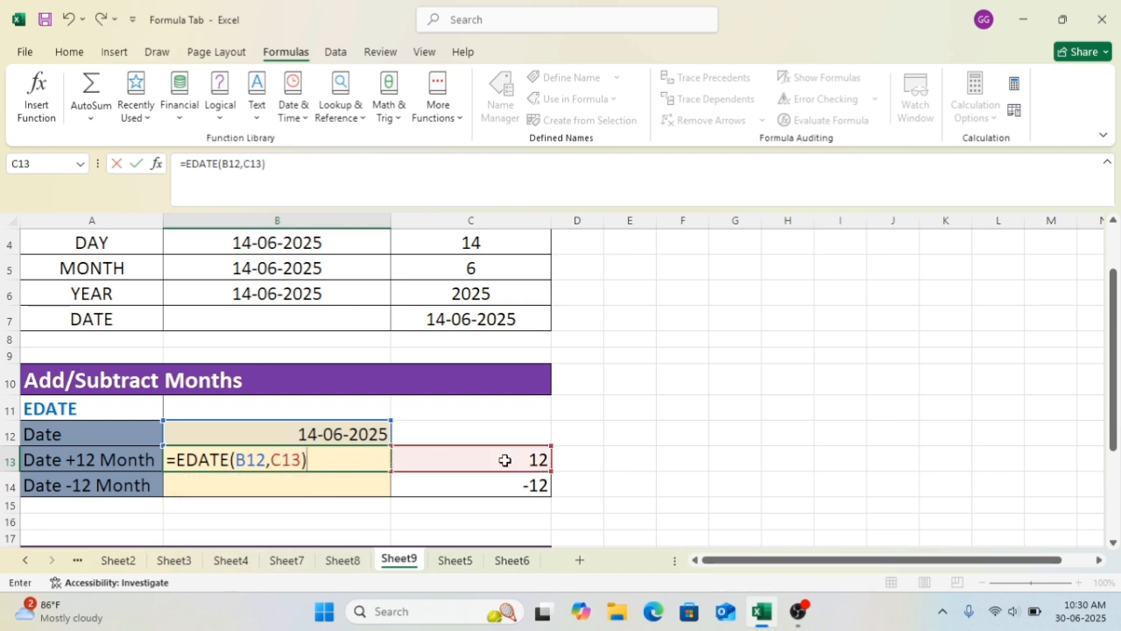
pyautogui.press('Return')
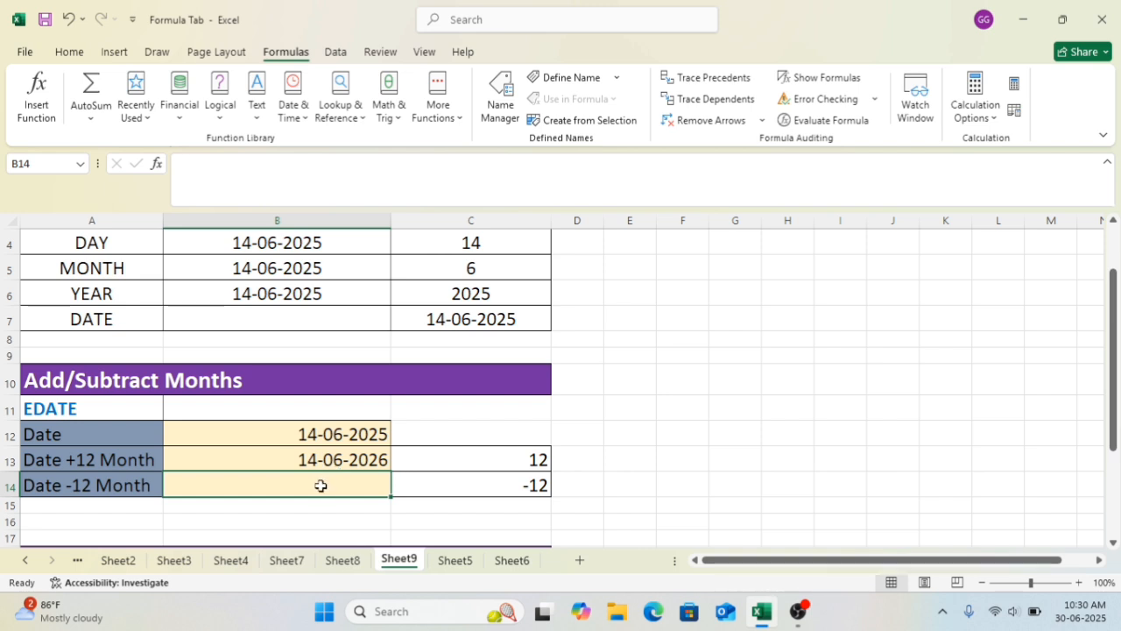
# Enter =EDATE(B12,C14) in cell B14 to subtract 12 months from the date in B12
pyautogui.write('=edate')
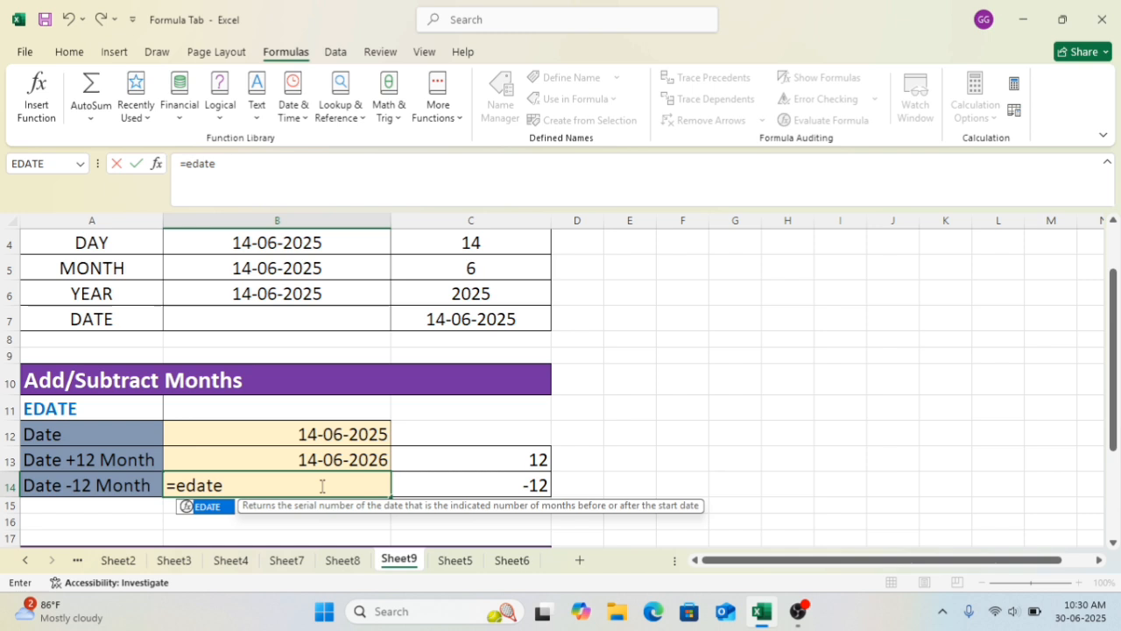
pyautogui.press('Tab')
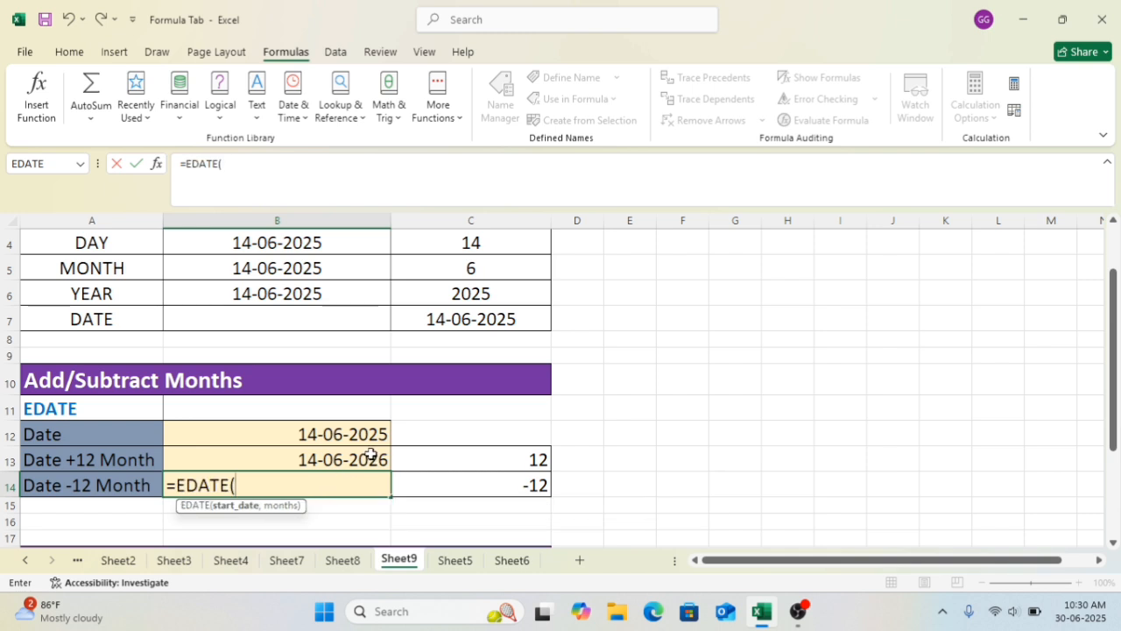
pyautogui.click(341, 434)
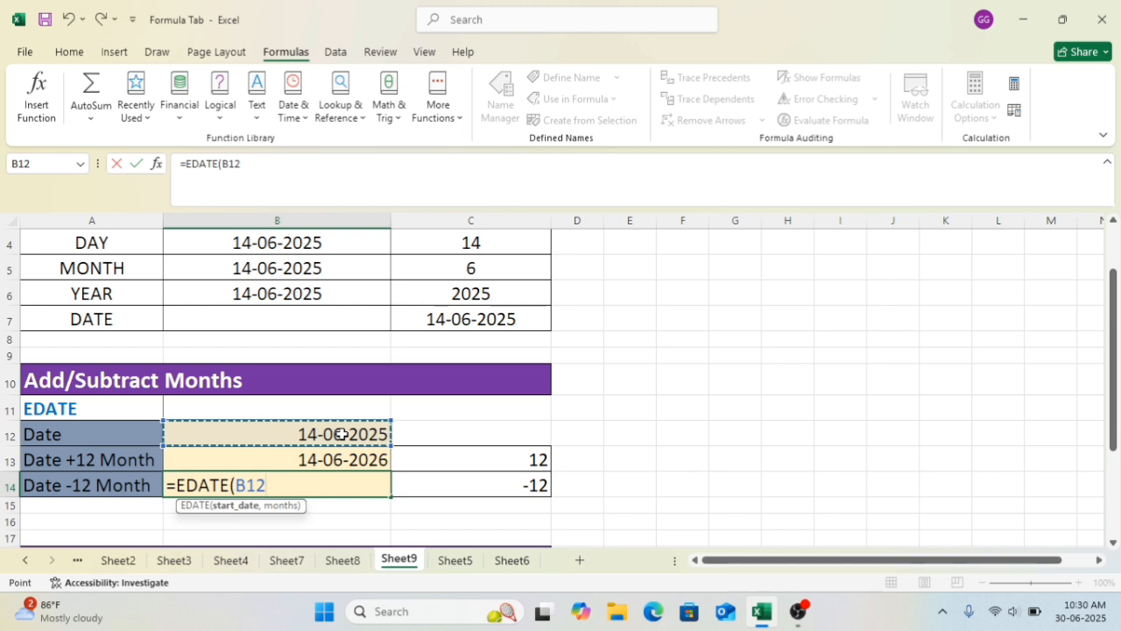
pyautogui.write(',')
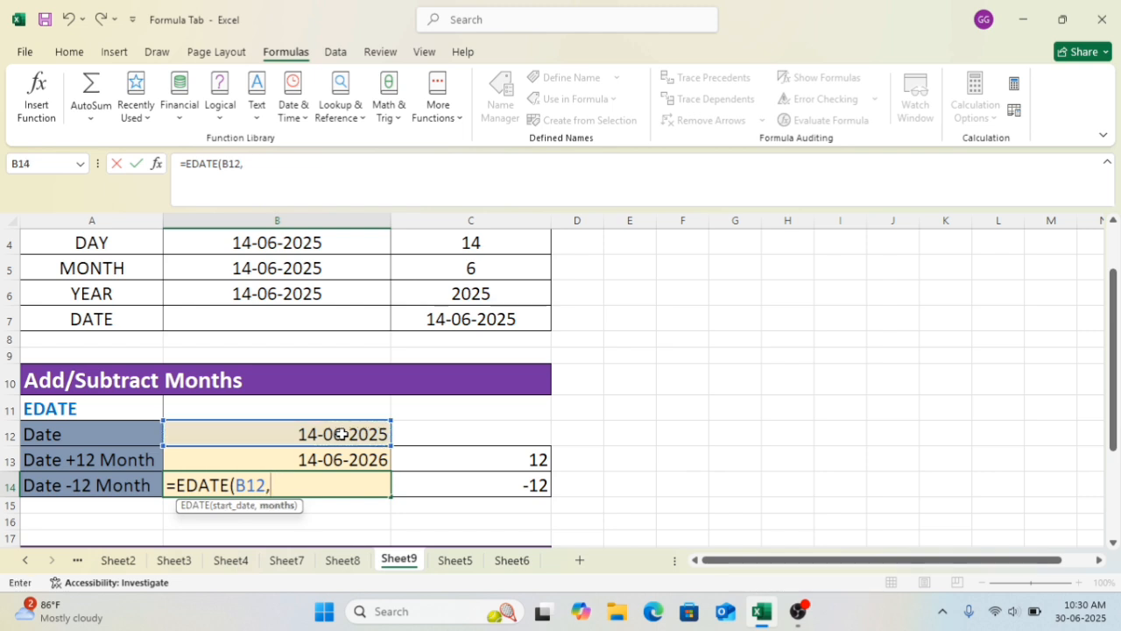
pyautogui.click(519, 486)
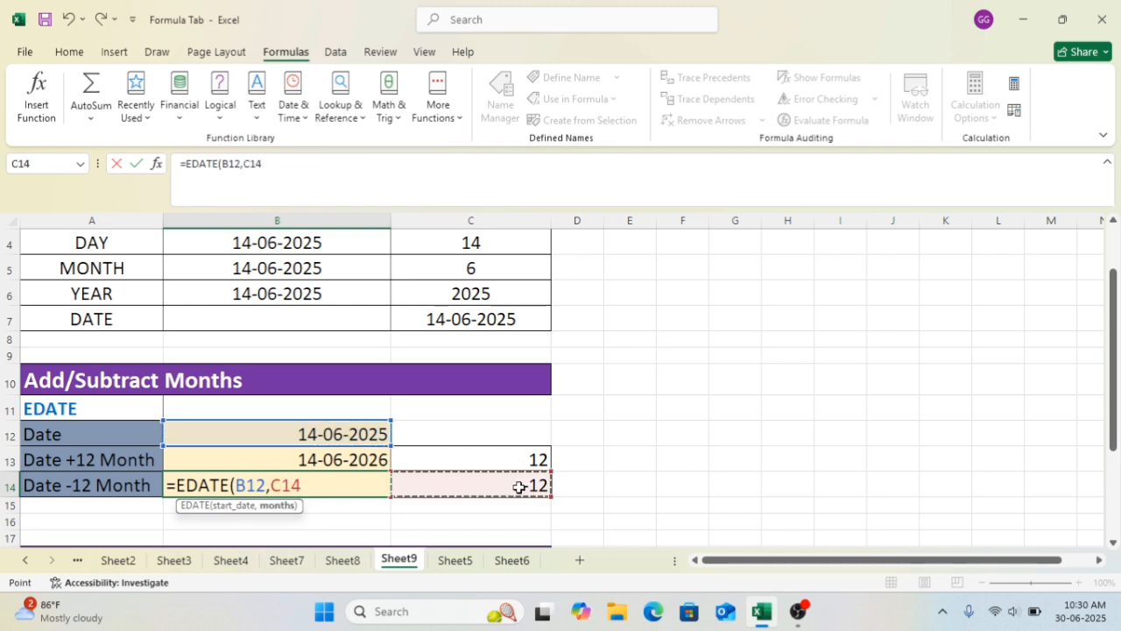
pyautogui.write(')')
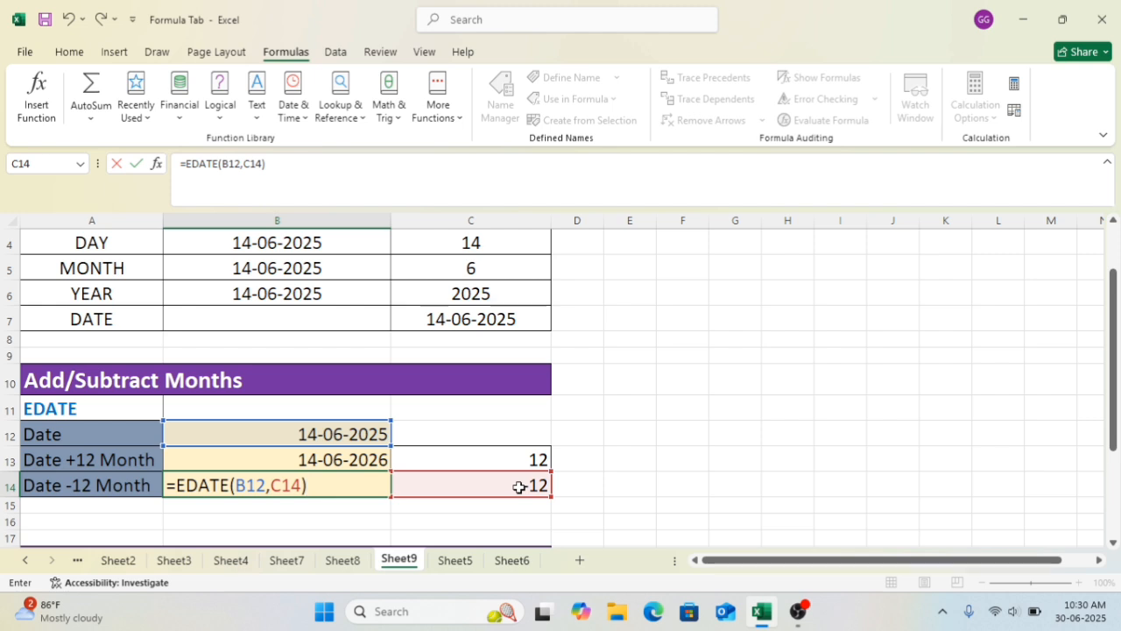
pyautogui.press('Return')
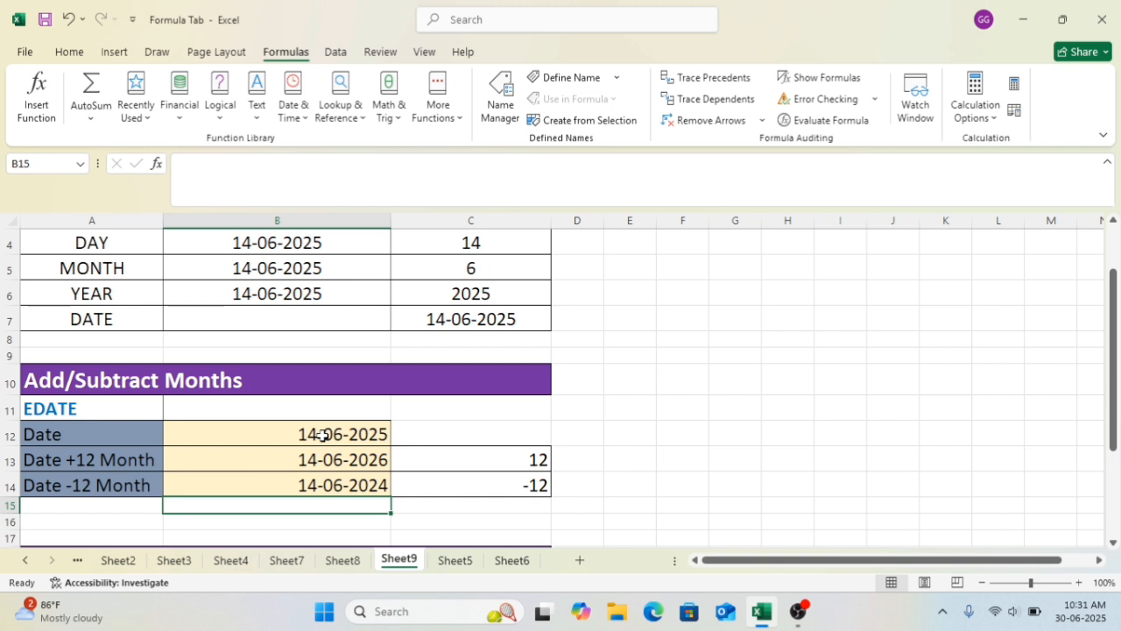
# Enter =EDATE(B20,C21*12) in cell B21 to add 10 years to the date in the Add/Subtract Year table
pyautogui.scroll(-3, 322, 435)
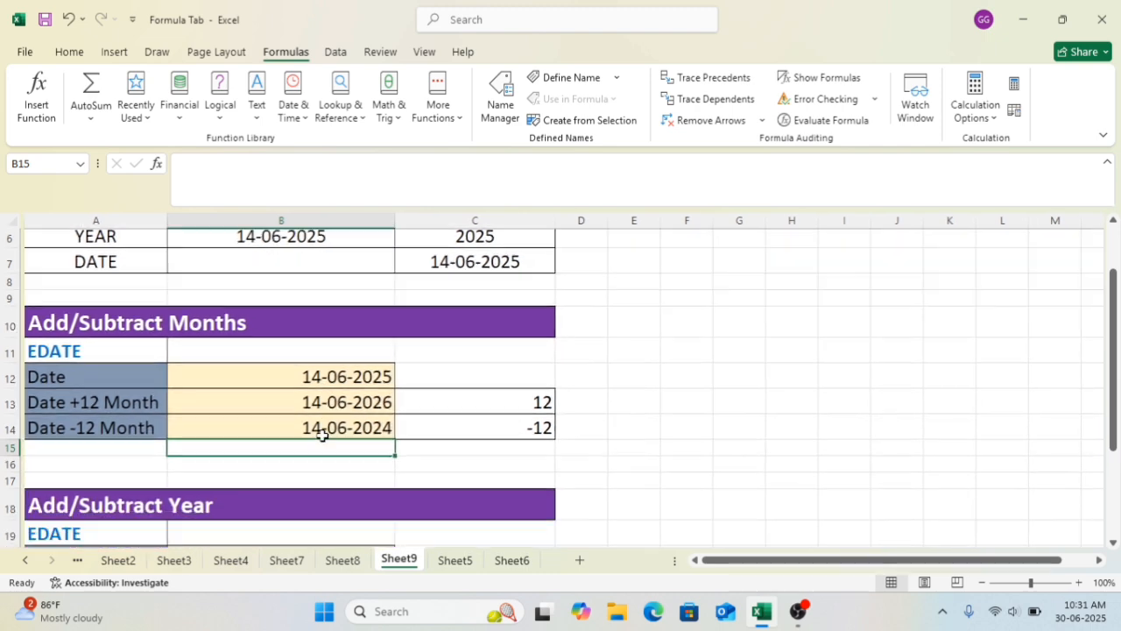
pyautogui.scroll(-1, 322, 435)
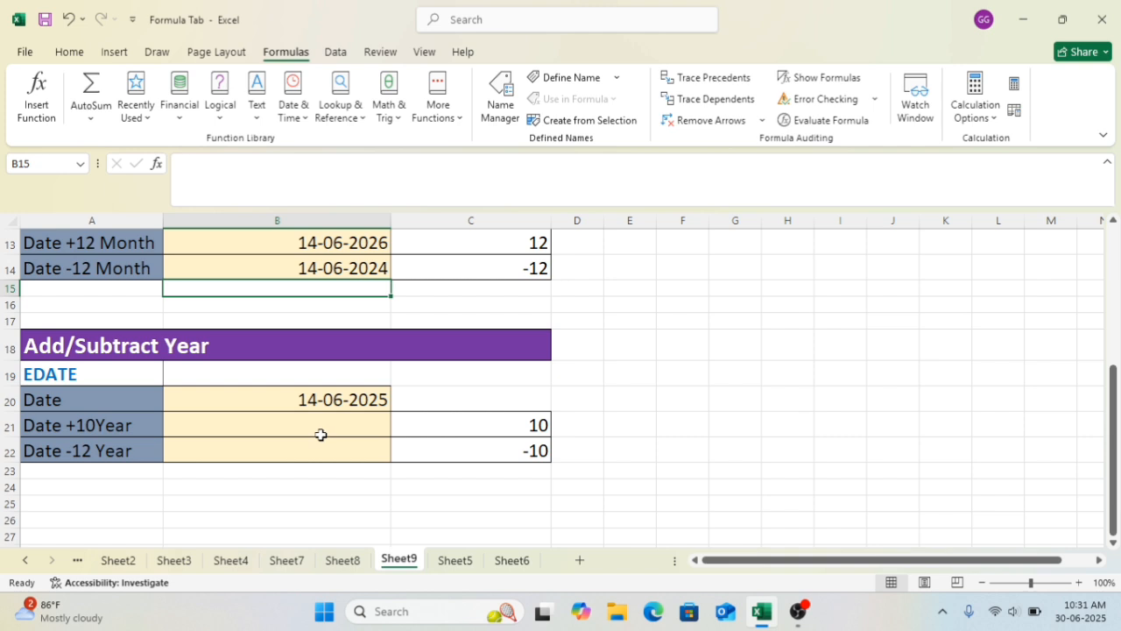
pyautogui.click(301, 427)
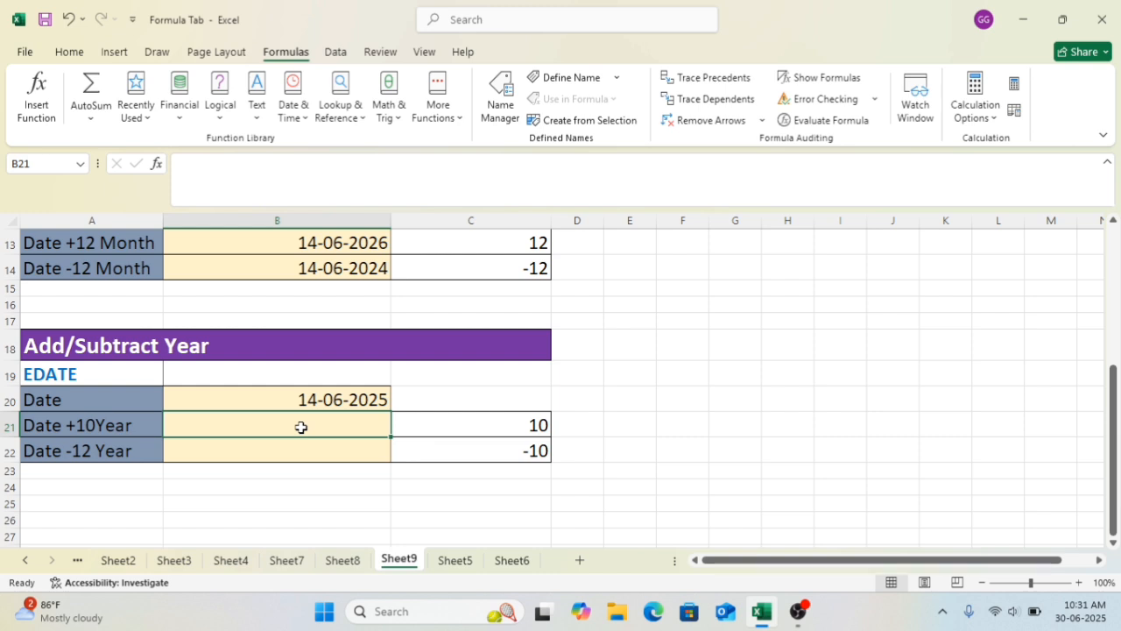
pyautogui.write('=')
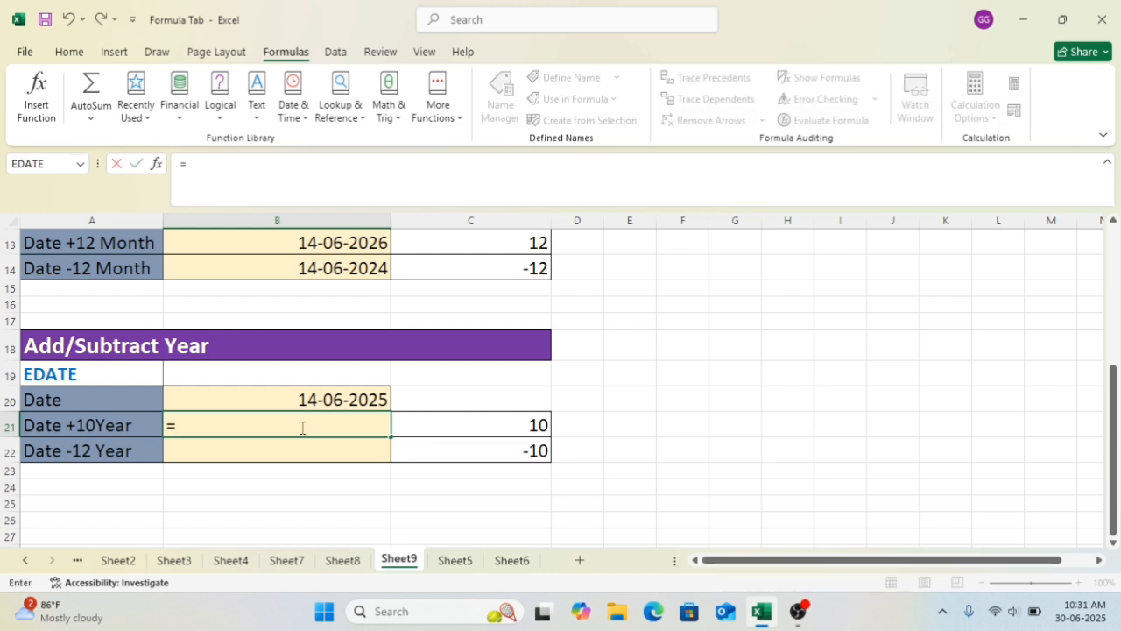
pyautogui.write('edate')
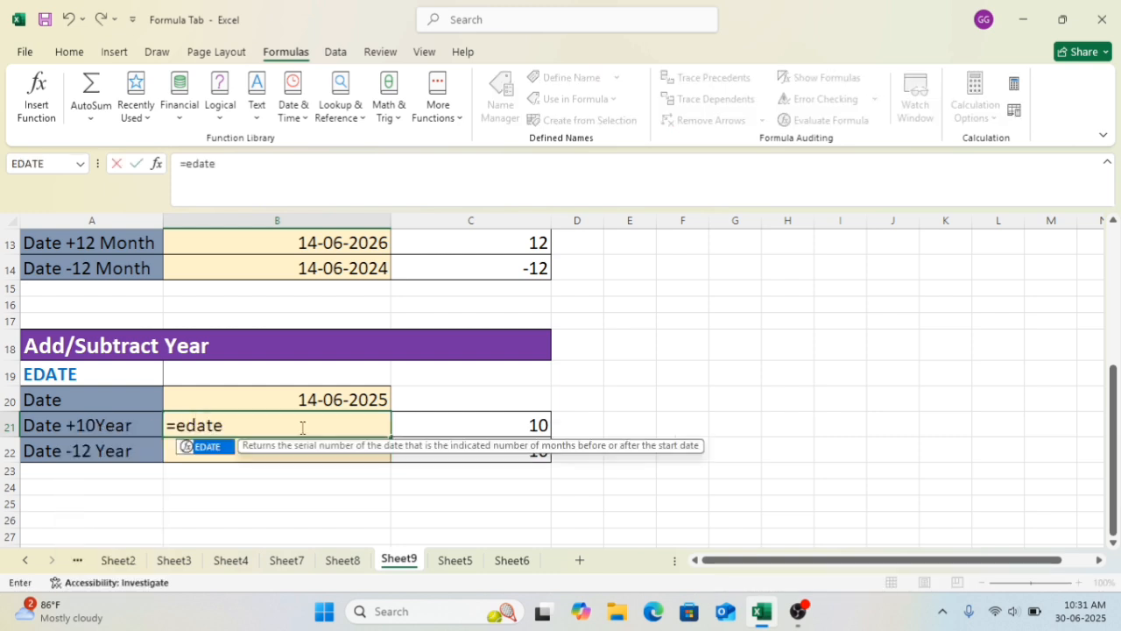
pyautogui.press('Tab')
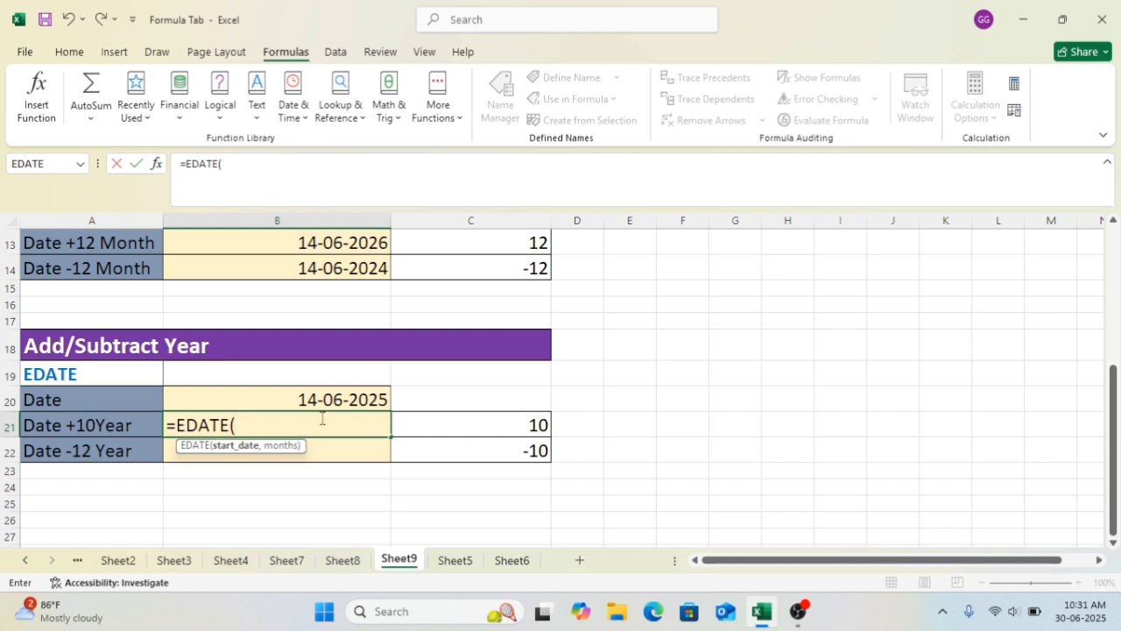
pyautogui.click(356, 396)
pyautogui.write(',')
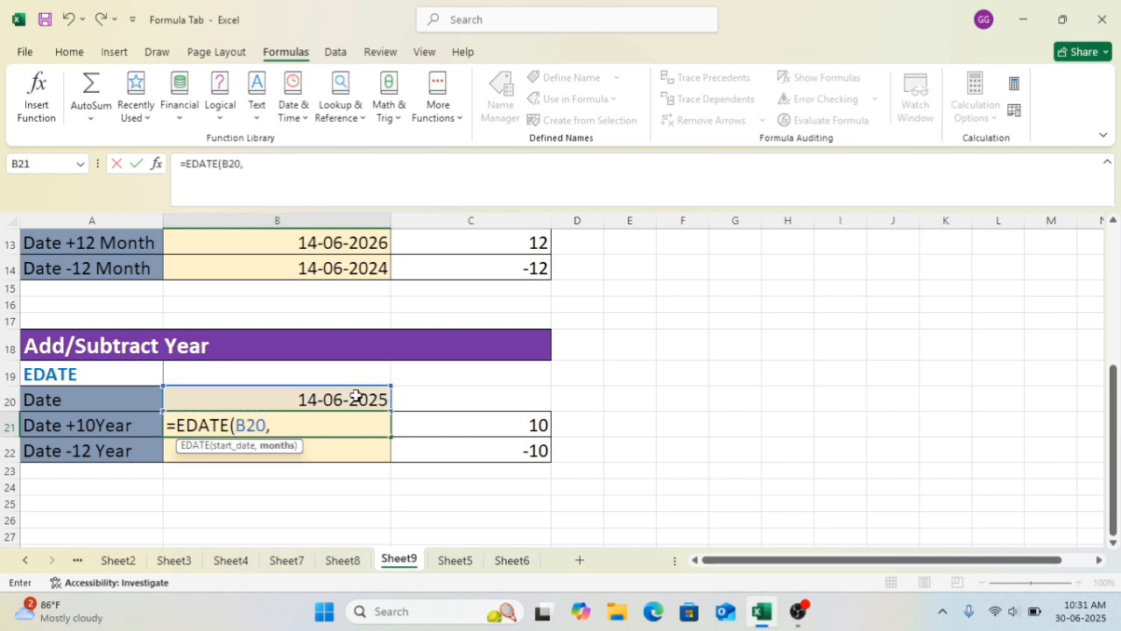
pyautogui.click(516, 425)
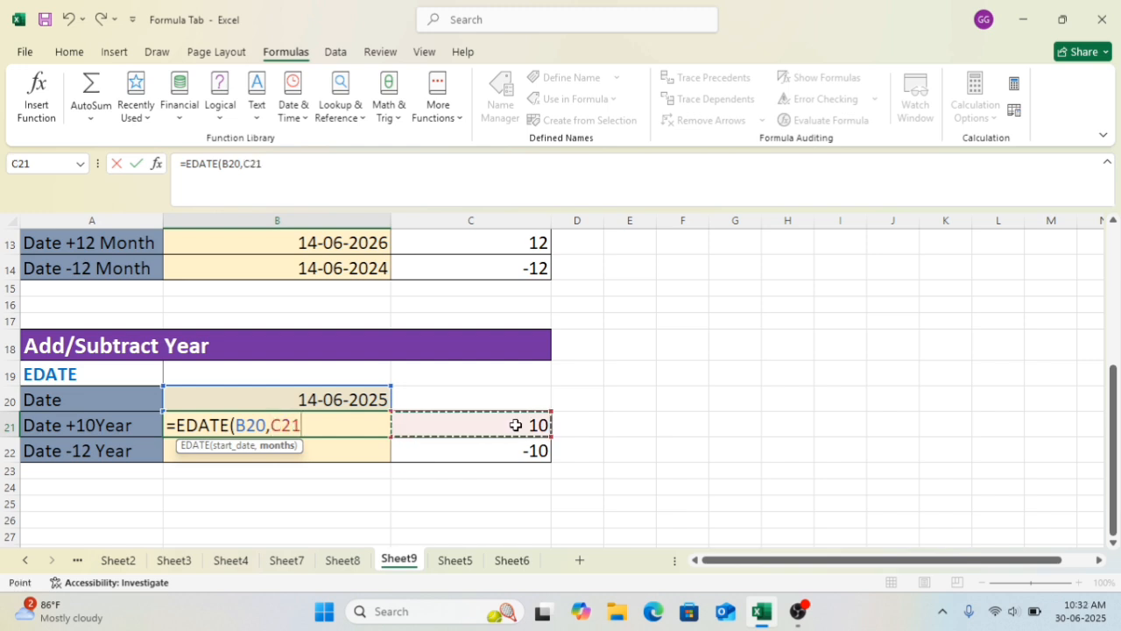
pyautogui.write('*')
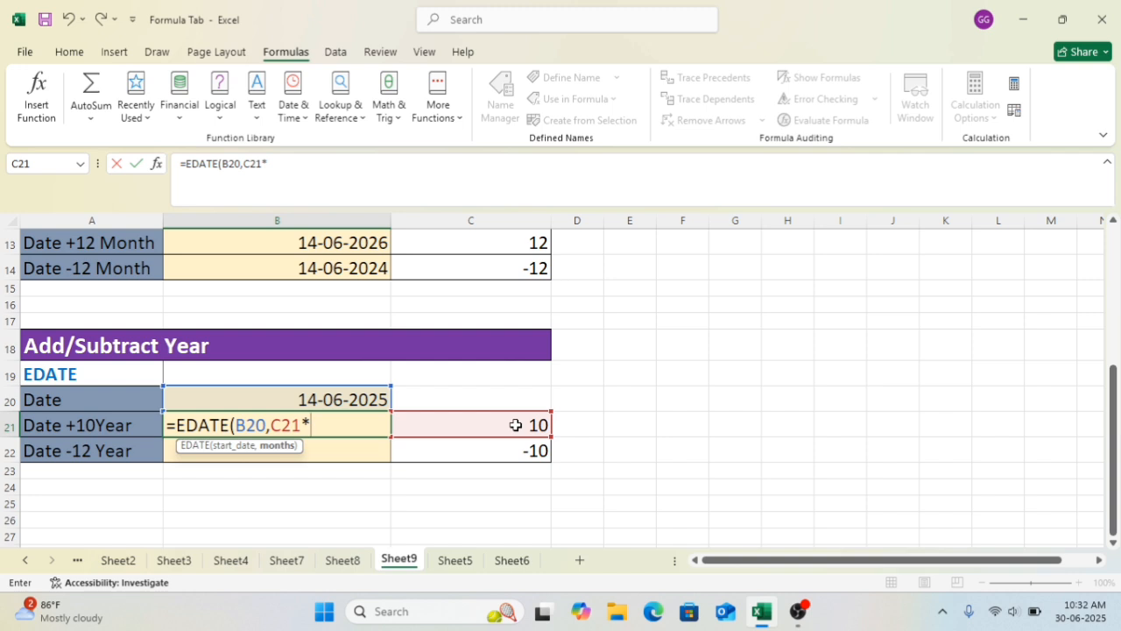
pyautogui.write('1')
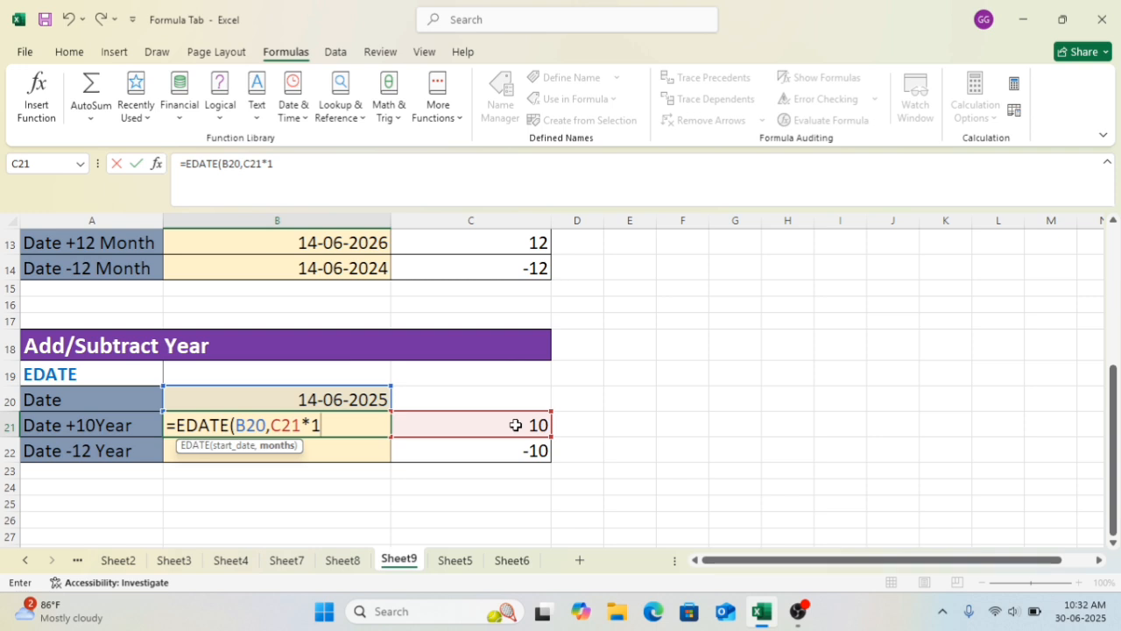
pyautogui.write('2)')
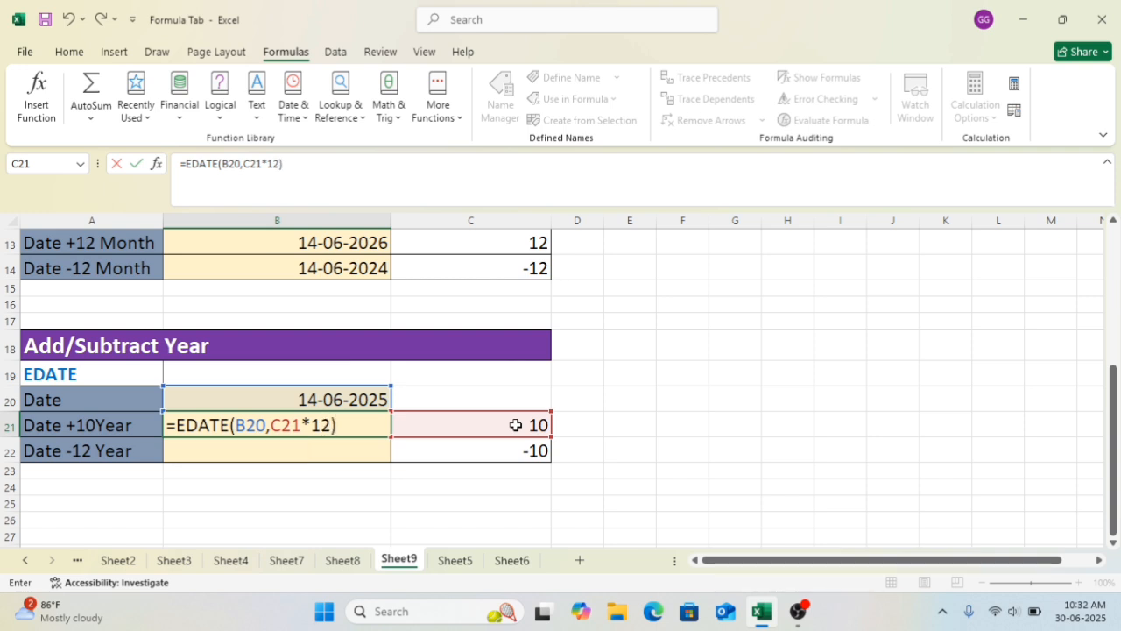
pyautogui.press('Return')
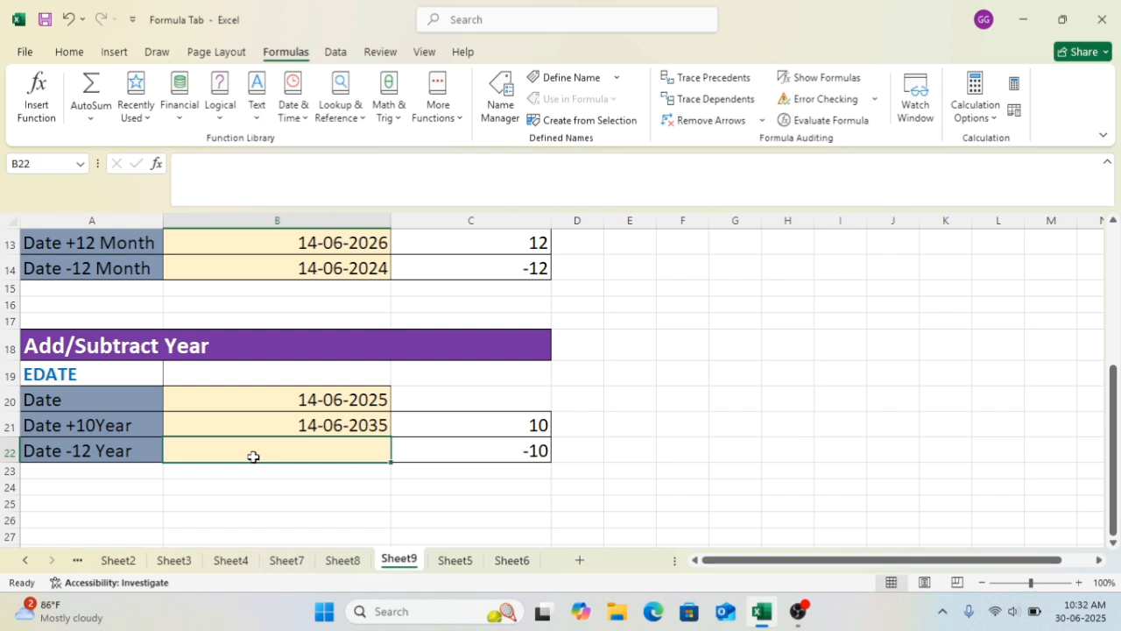
# Correct the label in cell A22 of the Add/Subtract Year table to read Date -10 Year
pyautogui.click(91, 448)
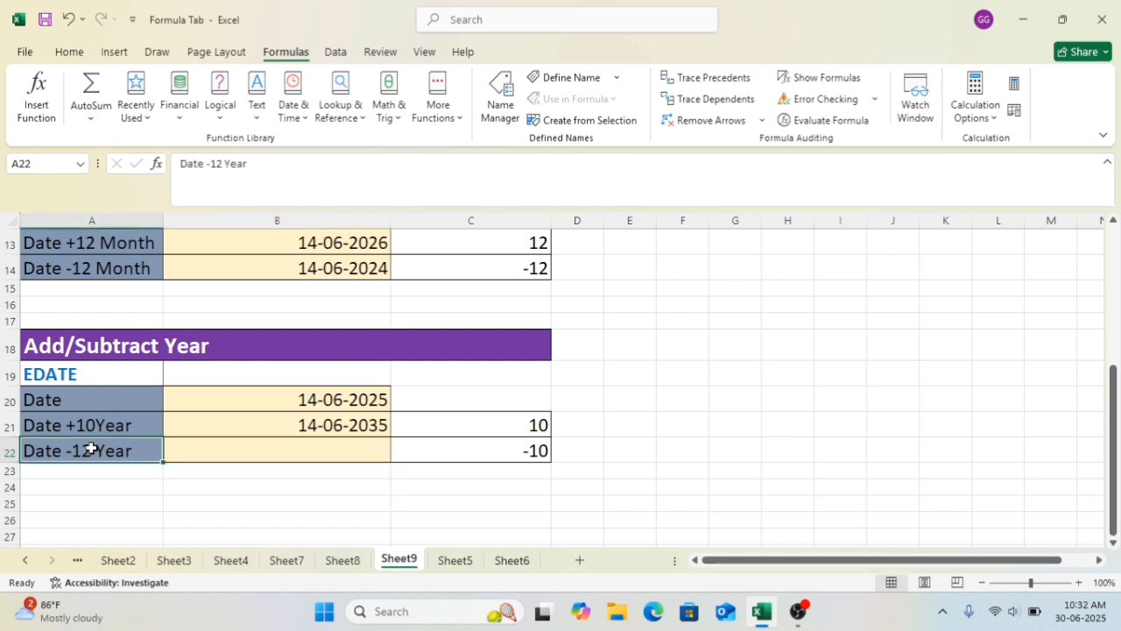
pyautogui.click(221, 165)
pyautogui.press('BackSpace')
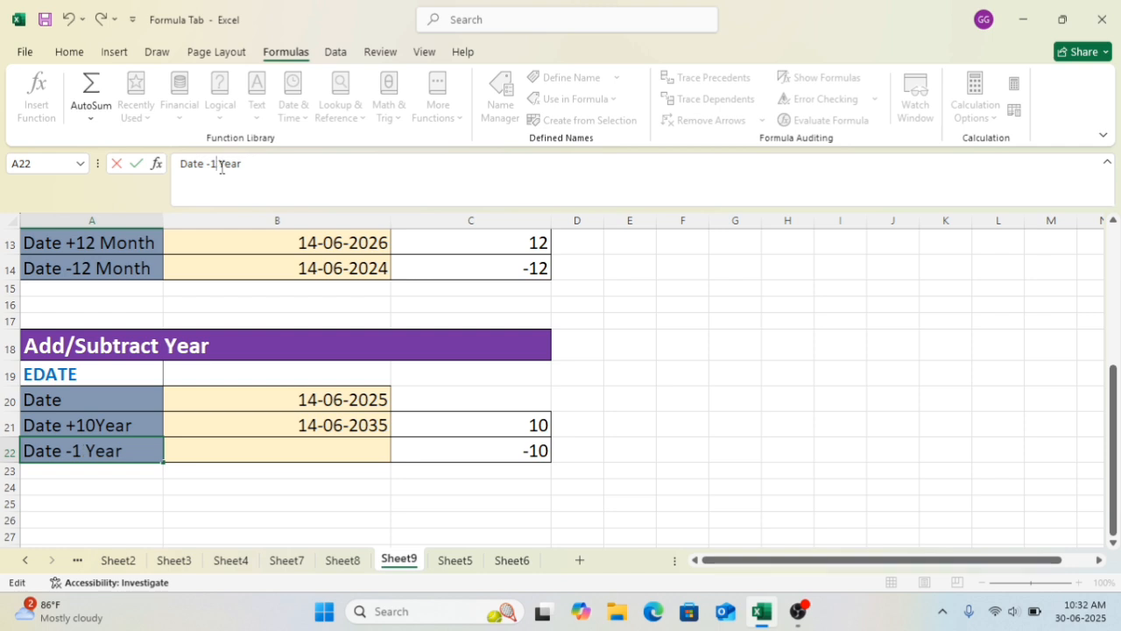
pyautogui.write('0')
# Enter =EDATE(B20,C22*12) in cell B22 to subtract 10 years from the date in B20
pyautogui.click(246, 452)
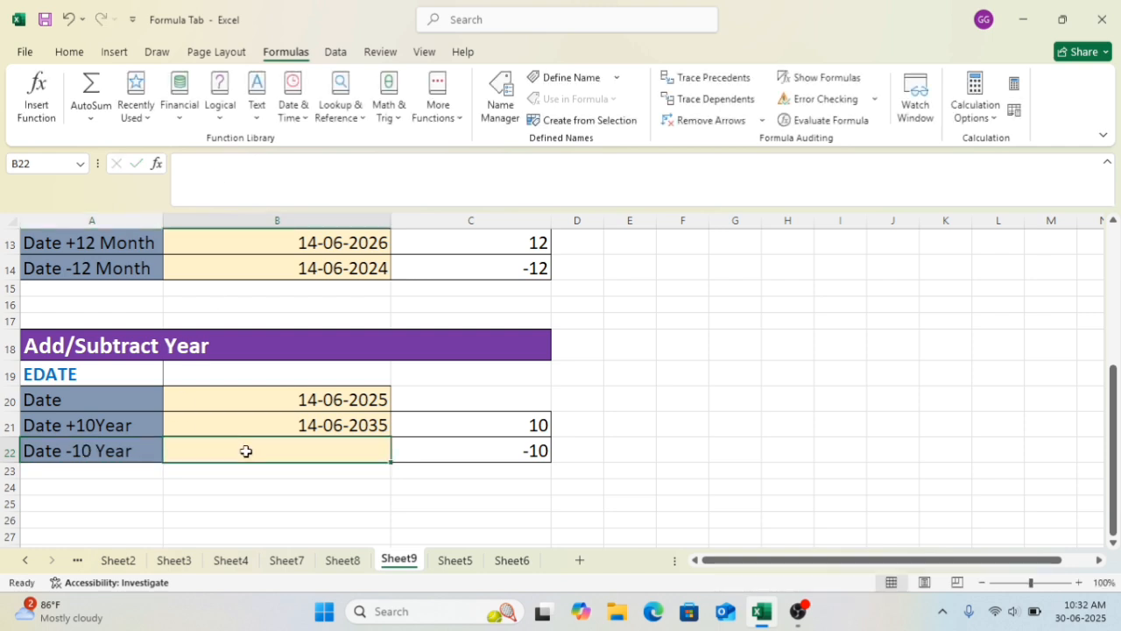
pyautogui.write('=ed')
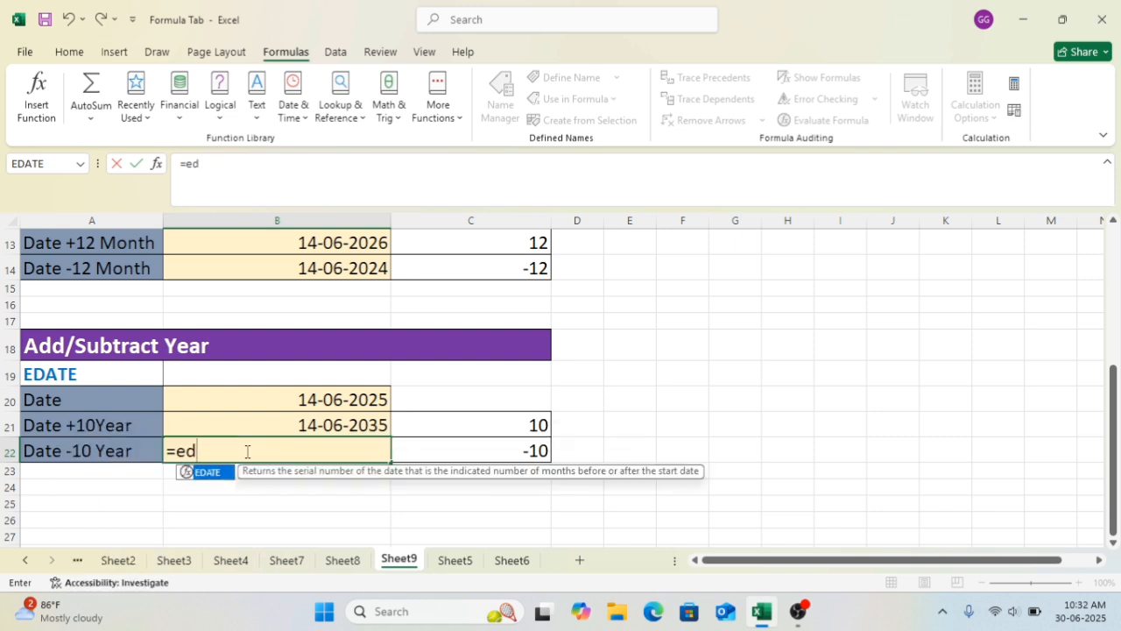
pyautogui.write('ate')
pyautogui.press('Tab')
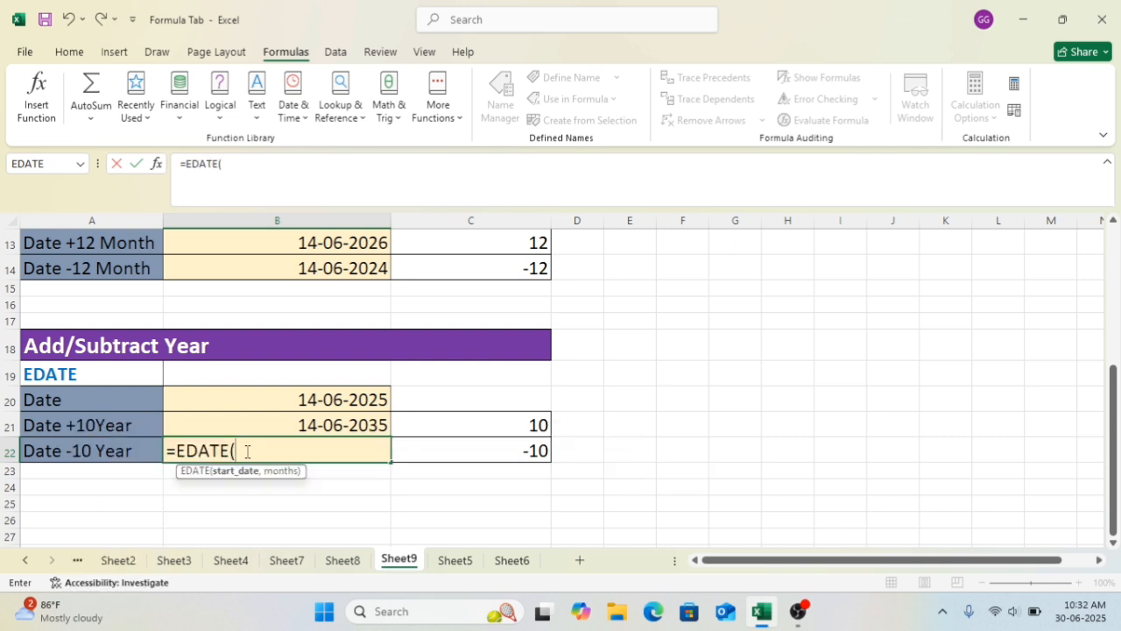
pyautogui.click(335, 398)
pyautogui.write(',')
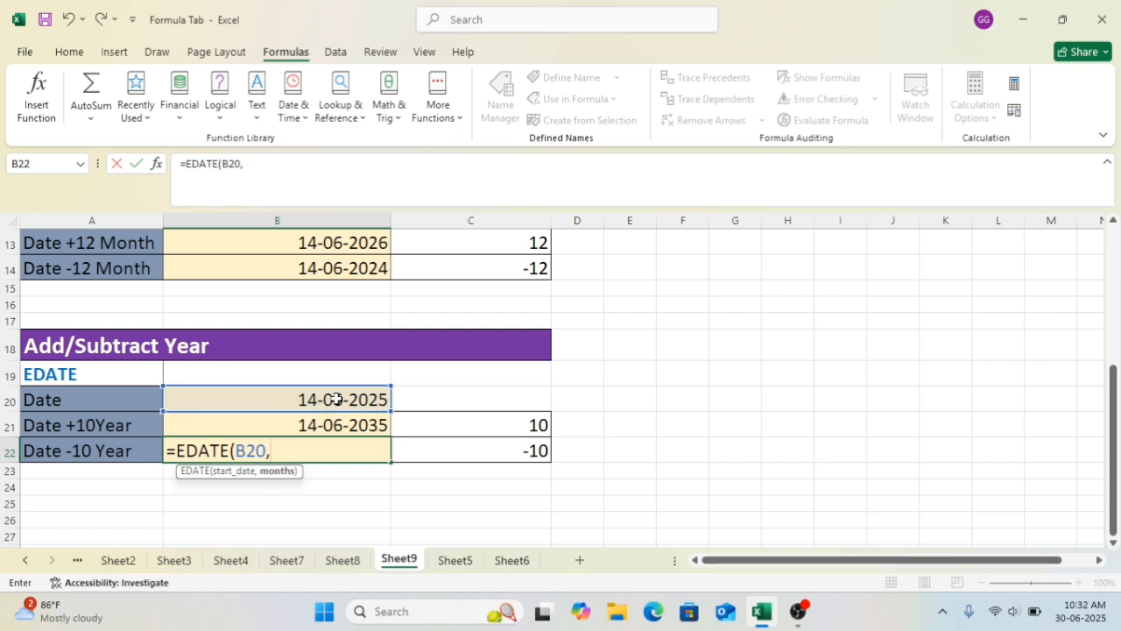
pyautogui.click(536, 451)
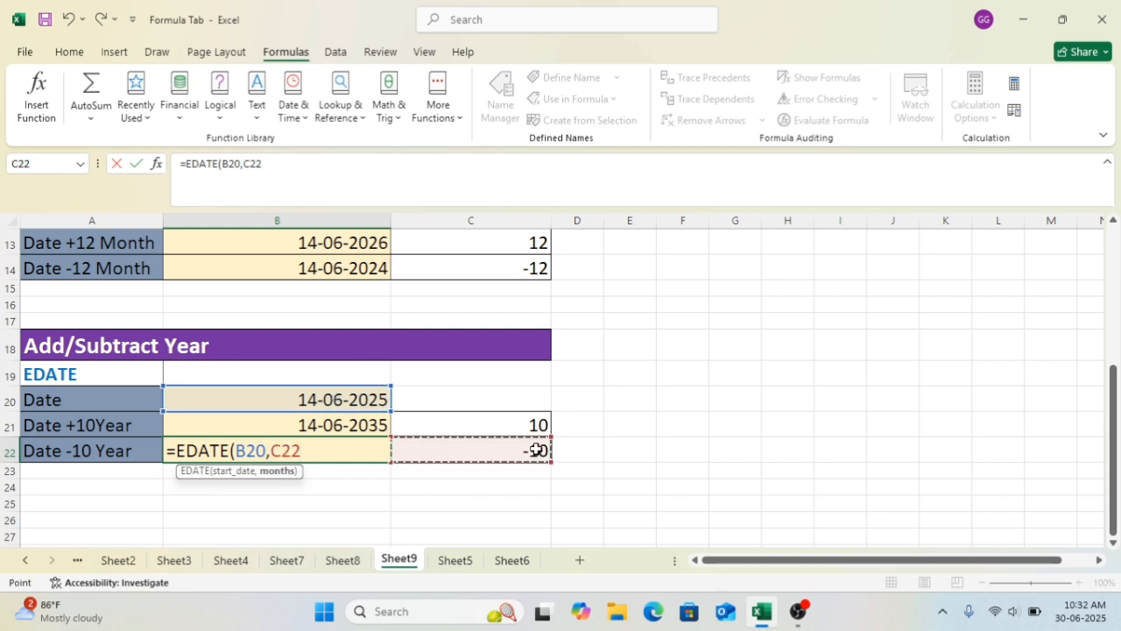
pyautogui.write('*')
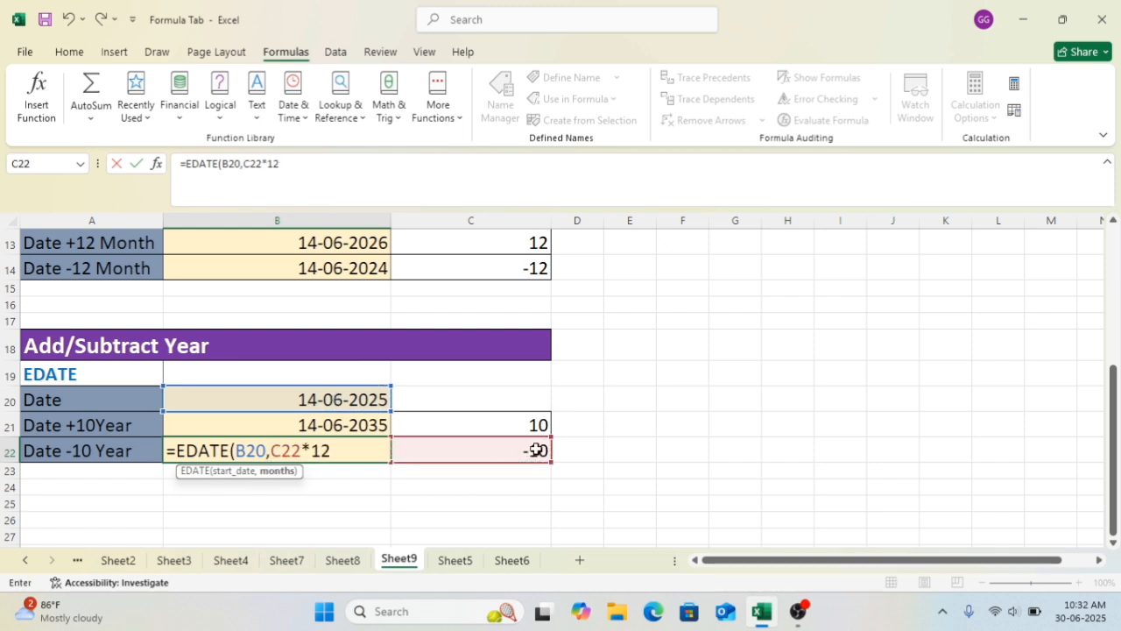
pyautogui.write(')')
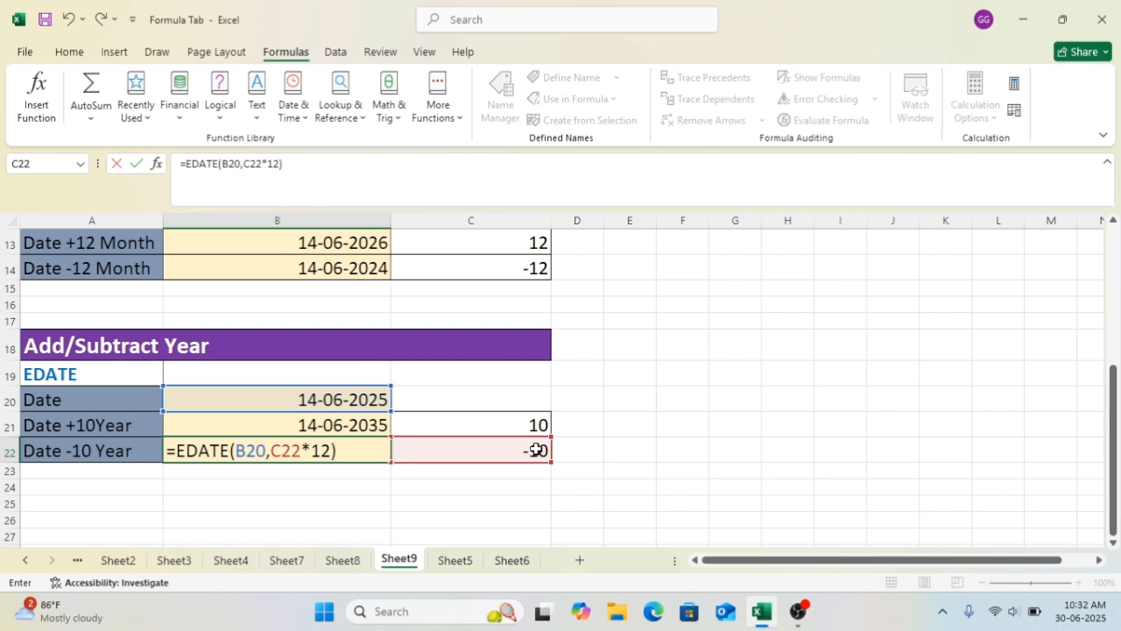
pyautogui.press('Return')
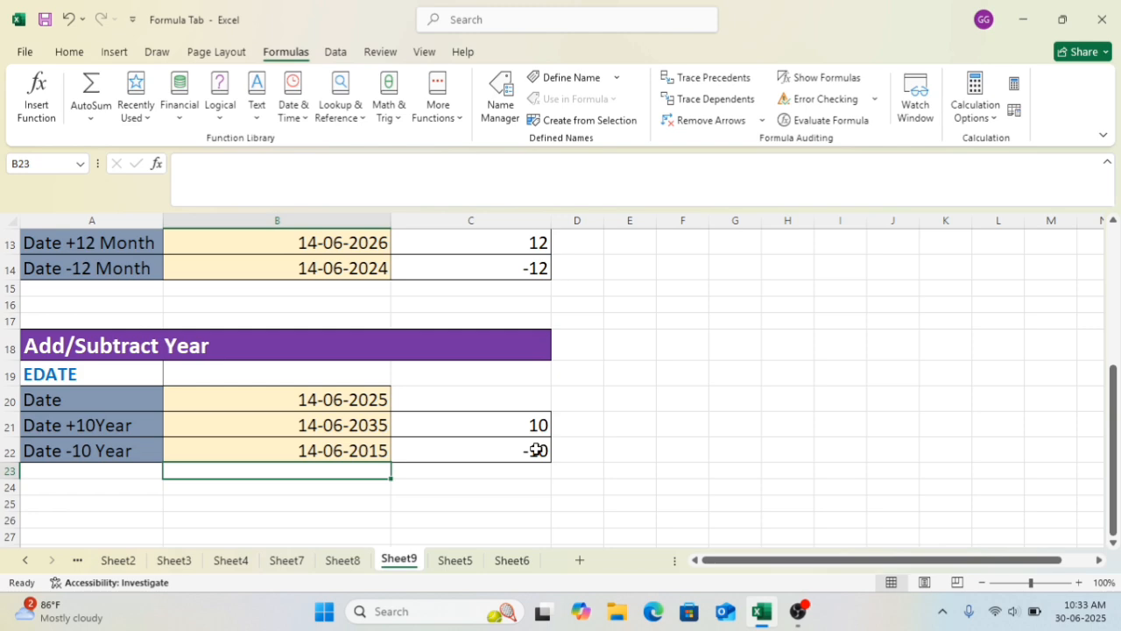
# Widen column D to about three times its width and insert the TODAY function in cell D2 from the Date & Time function library
pyautogui.scroll(4, 808, 341)
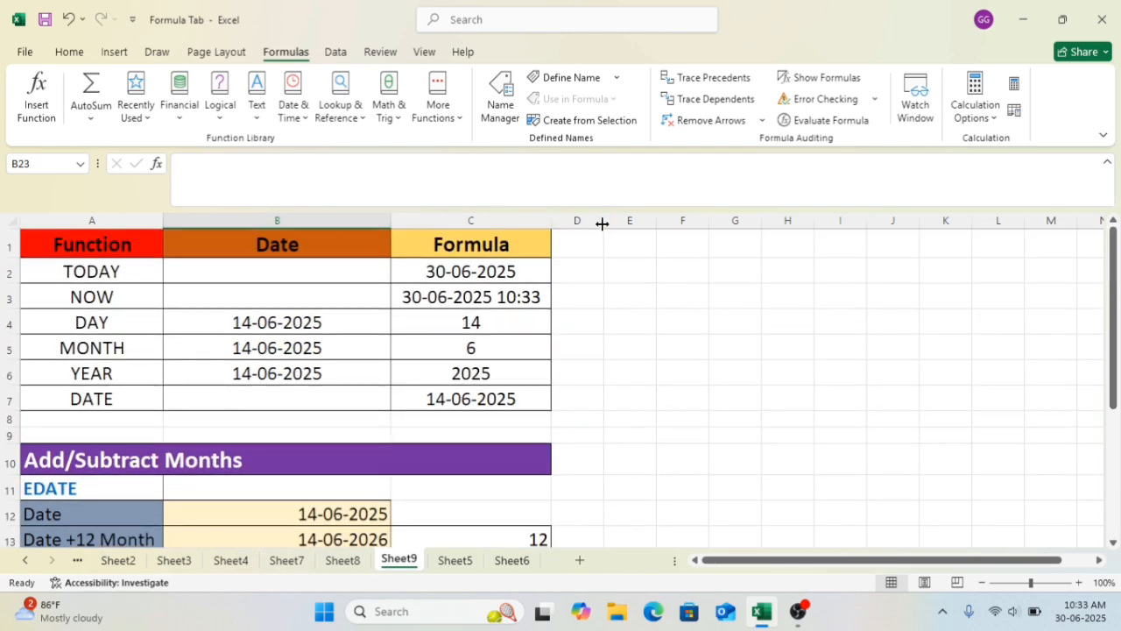
pyautogui.moveTo(603, 223); pyautogui.dragTo(720, 206)
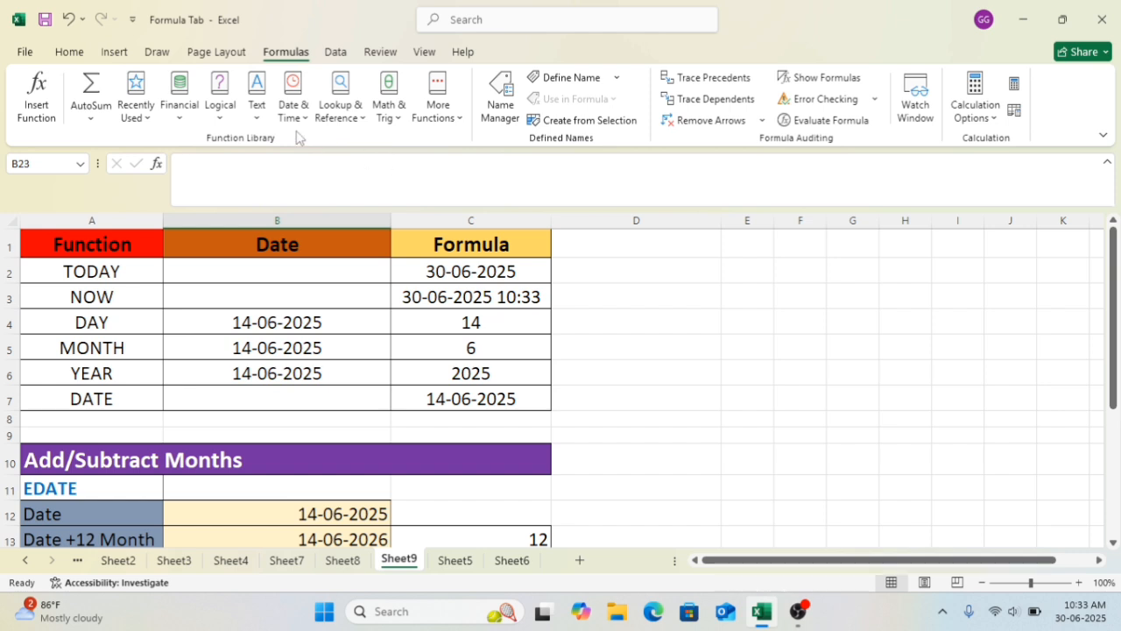
pyautogui.click(563, 265)
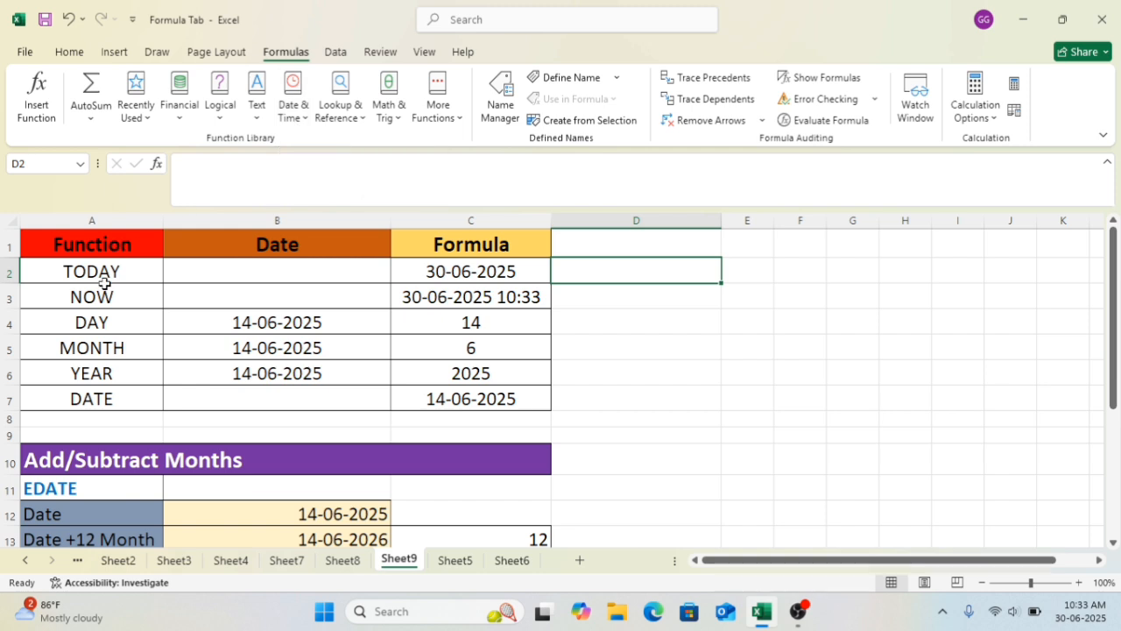
pyautogui.click(293, 110)
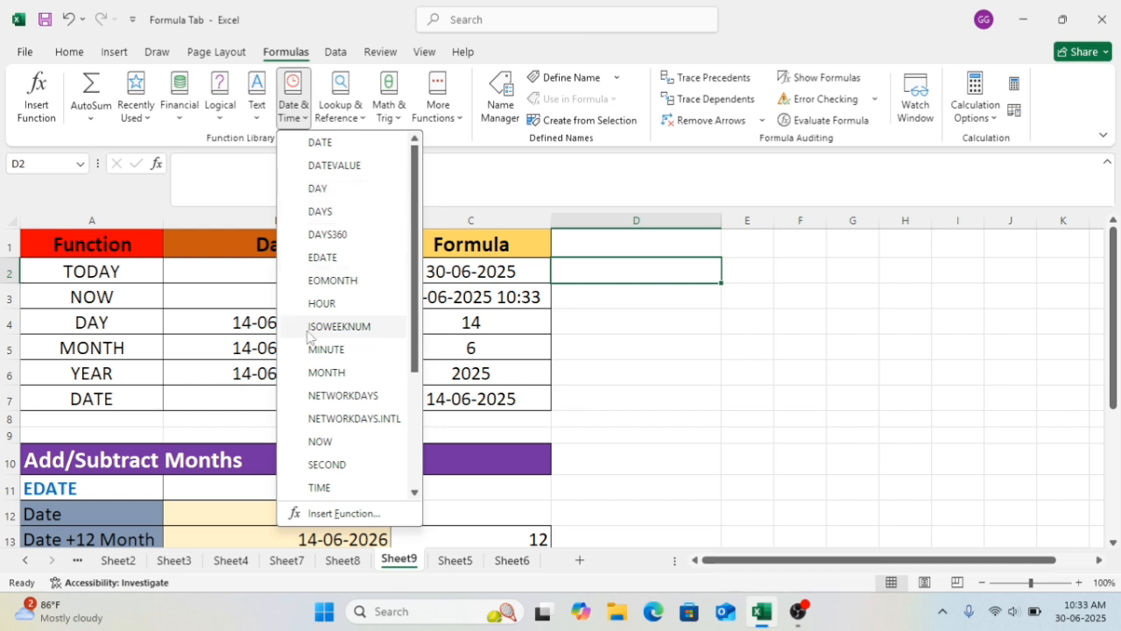
pyautogui.scroll(-1, 308, 336)
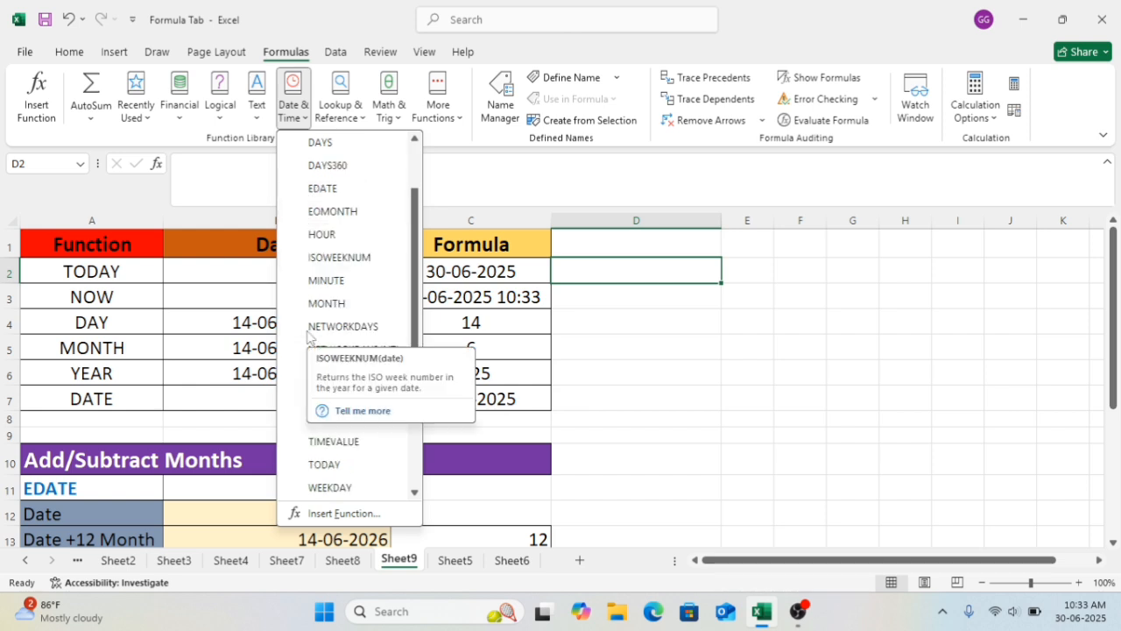
pyautogui.click(325, 464)
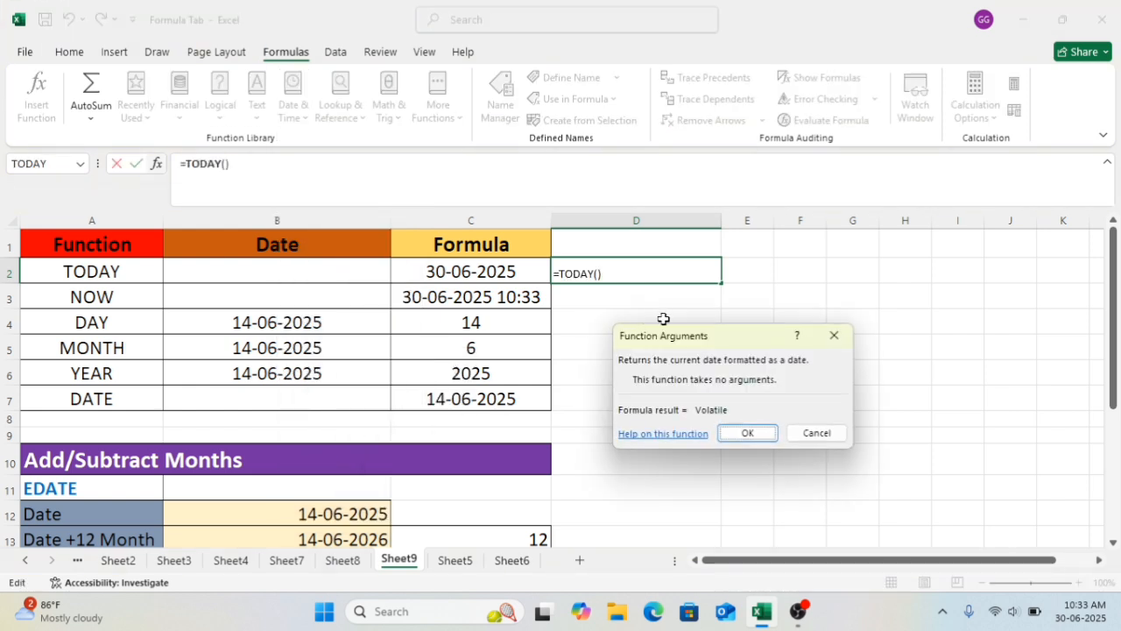
pyautogui.click(747, 433)
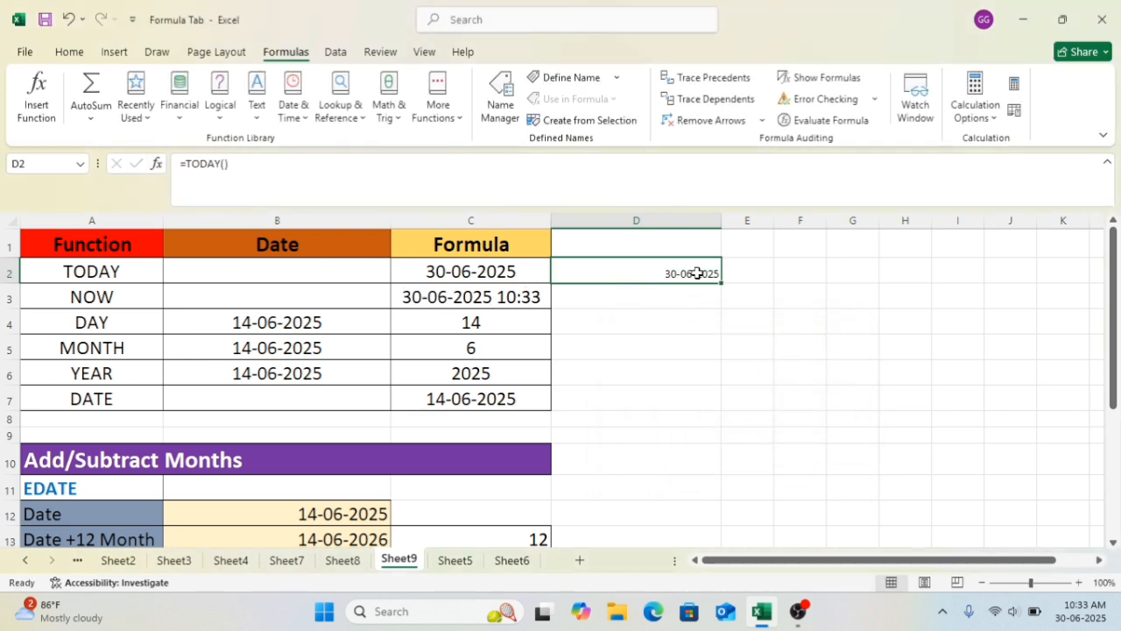
# Set the font size of the date in cell D2 to 18, matching cell C2, and leave it non-bold
pyautogui.click(75, 56)
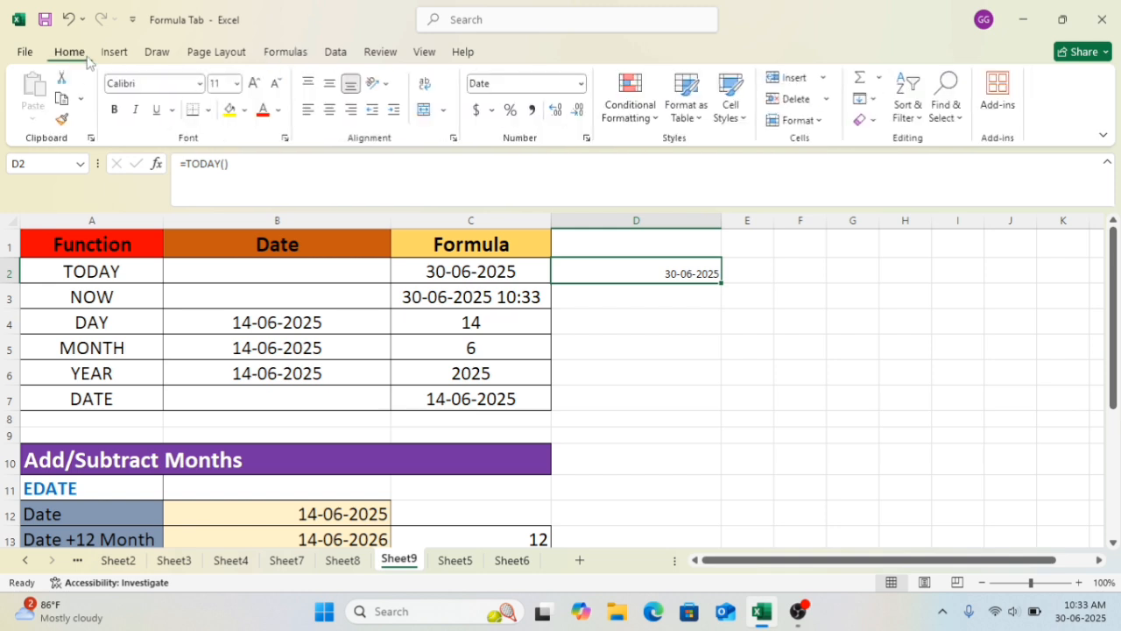
pyautogui.click(454, 266)
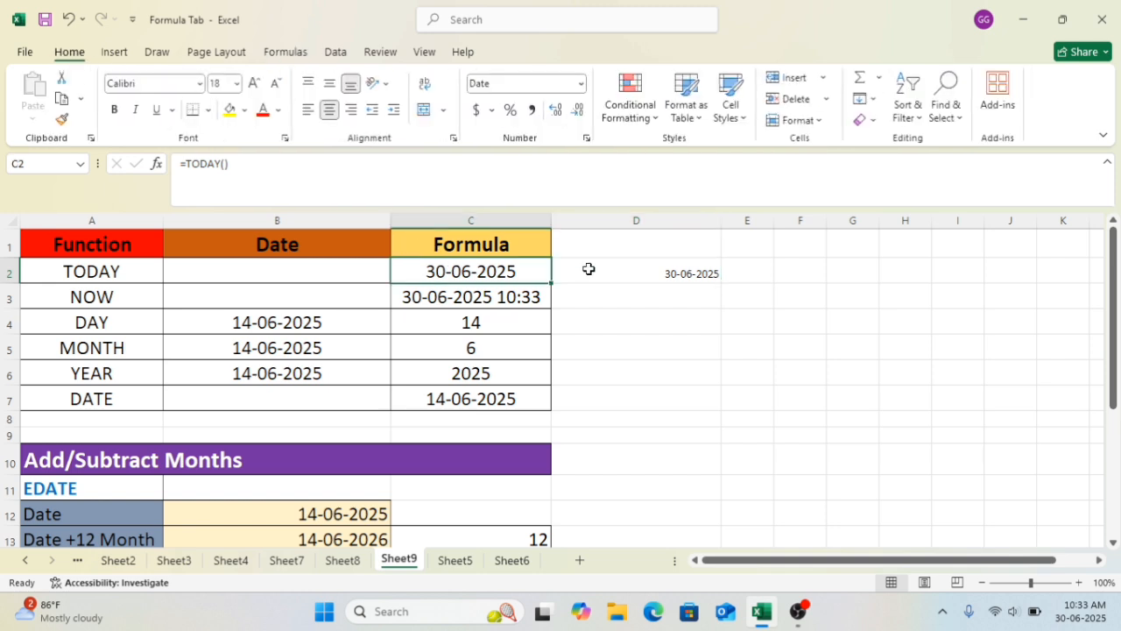
pyautogui.click(616, 268)
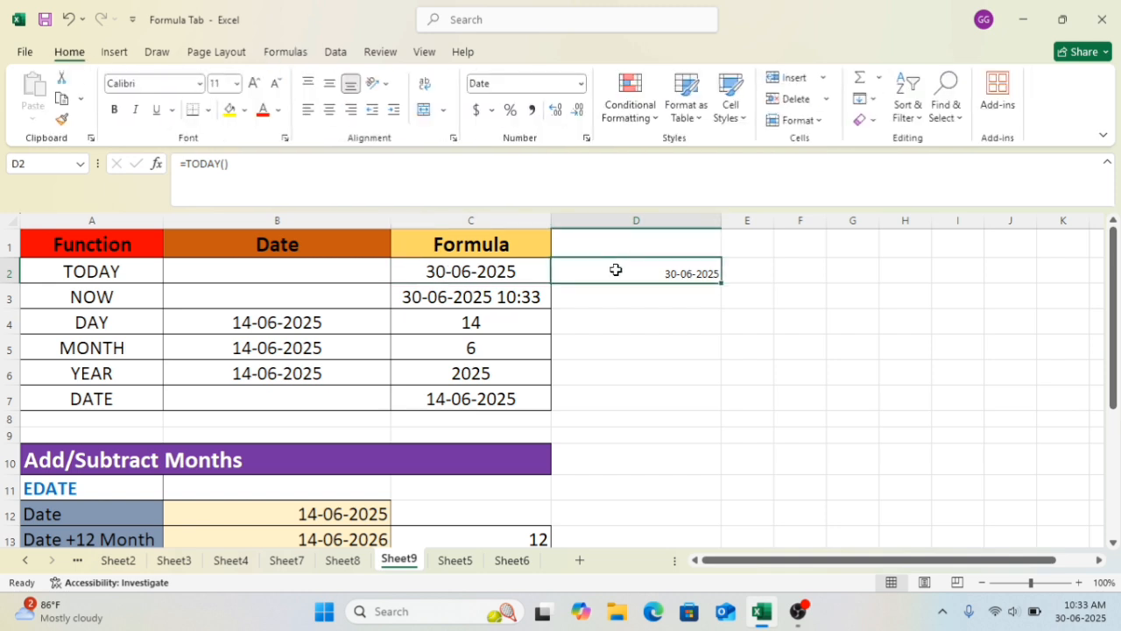
pyautogui.click(236, 83)
pyautogui.click(226, 237)
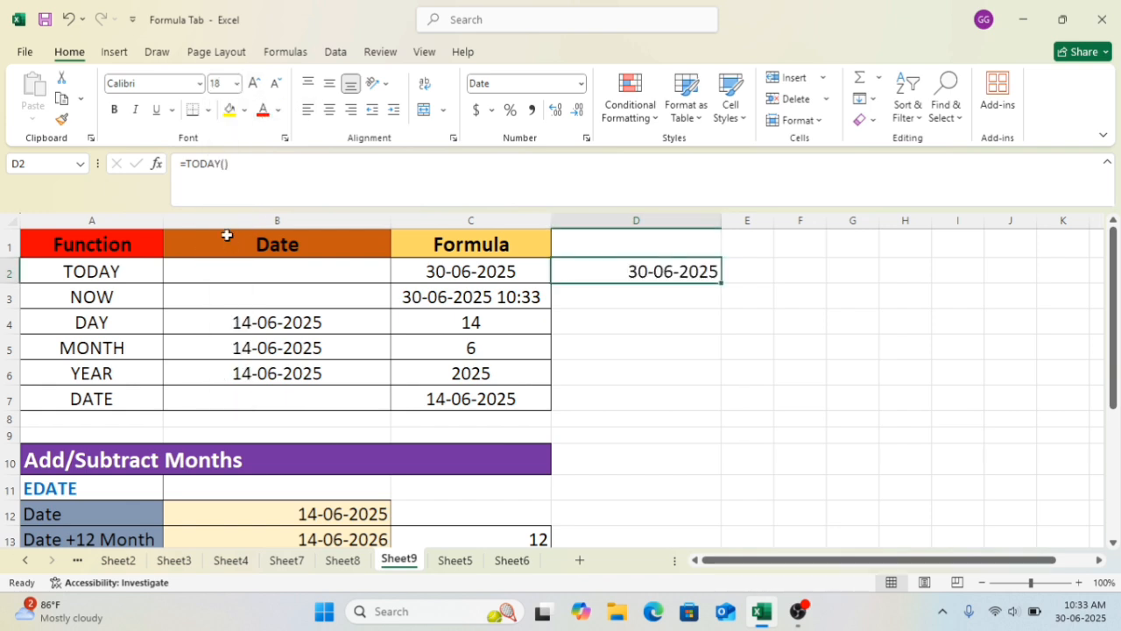
pyautogui.click(114, 111)
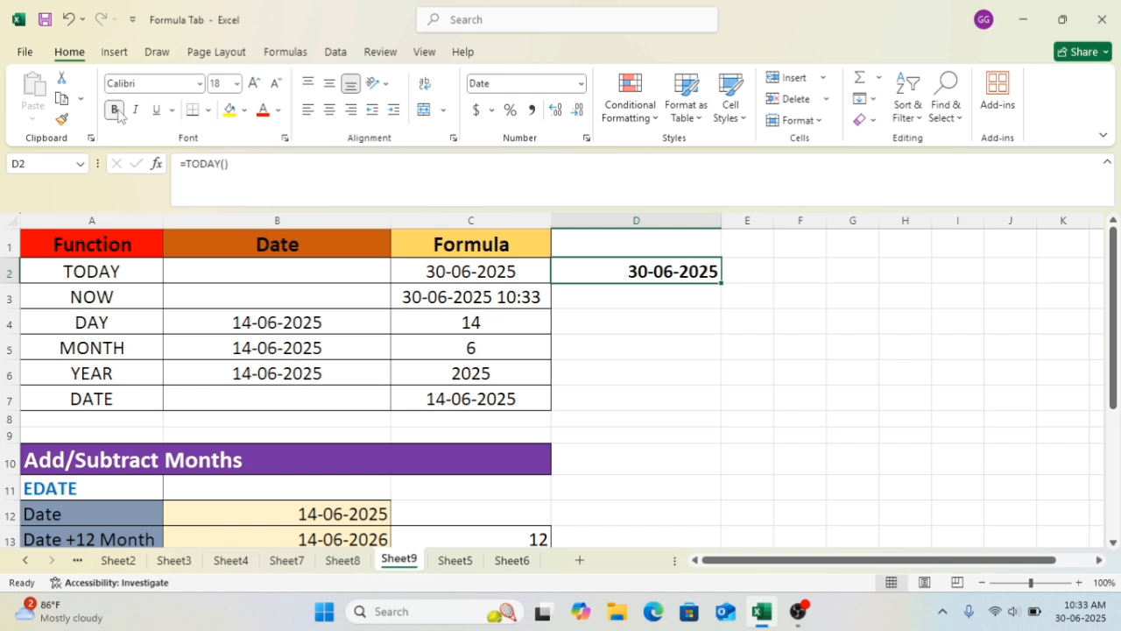
pyautogui.click(117, 111)
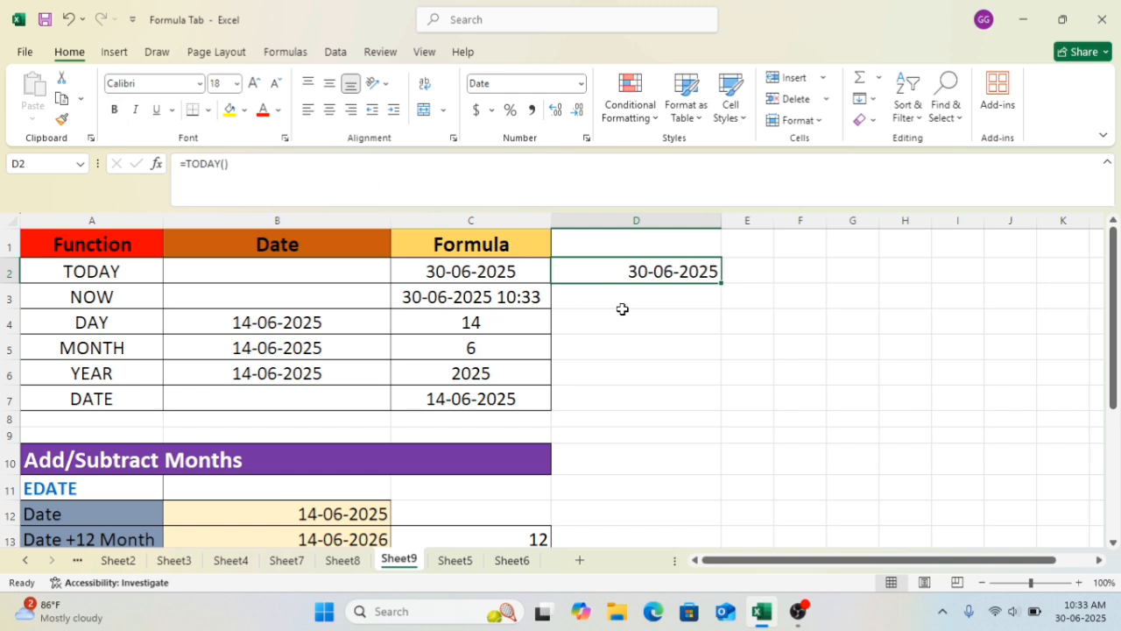
# Set the font size of the empty cells D3 to D7 to 18
pyautogui.click(681, 291)
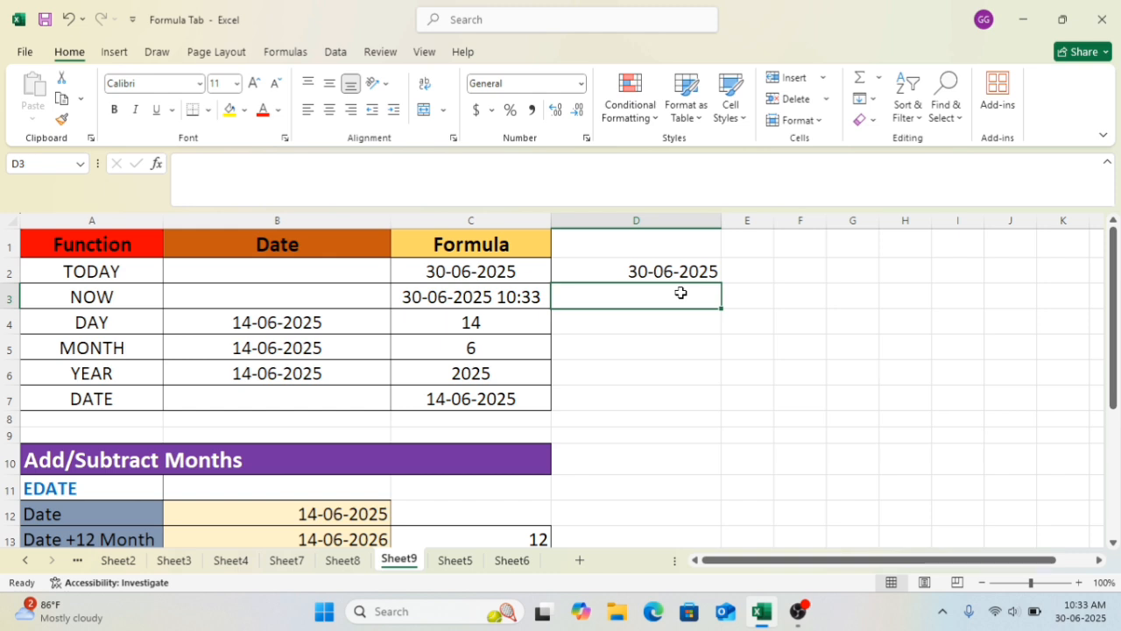
pyautogui.hotkey('shift', 'Down')
pyautogui.hotkey('shift', 'Down')
pyautogui.hotkey('shift', 'Down')
pyautogui.hotkey('shift', 'Down')
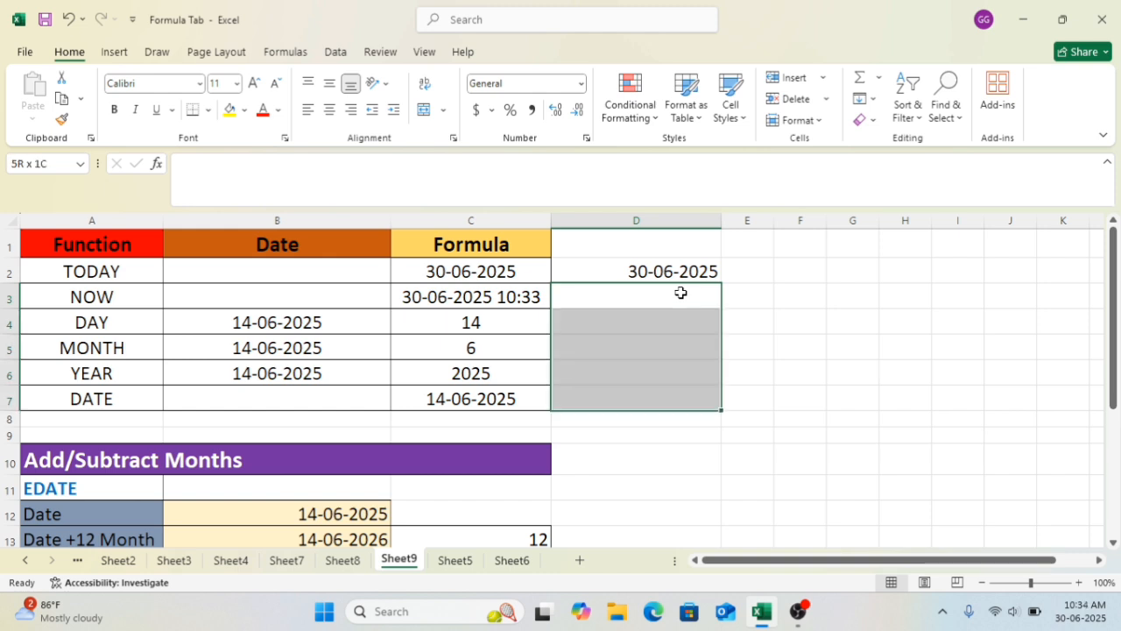
pyautogui.click(235, 84)
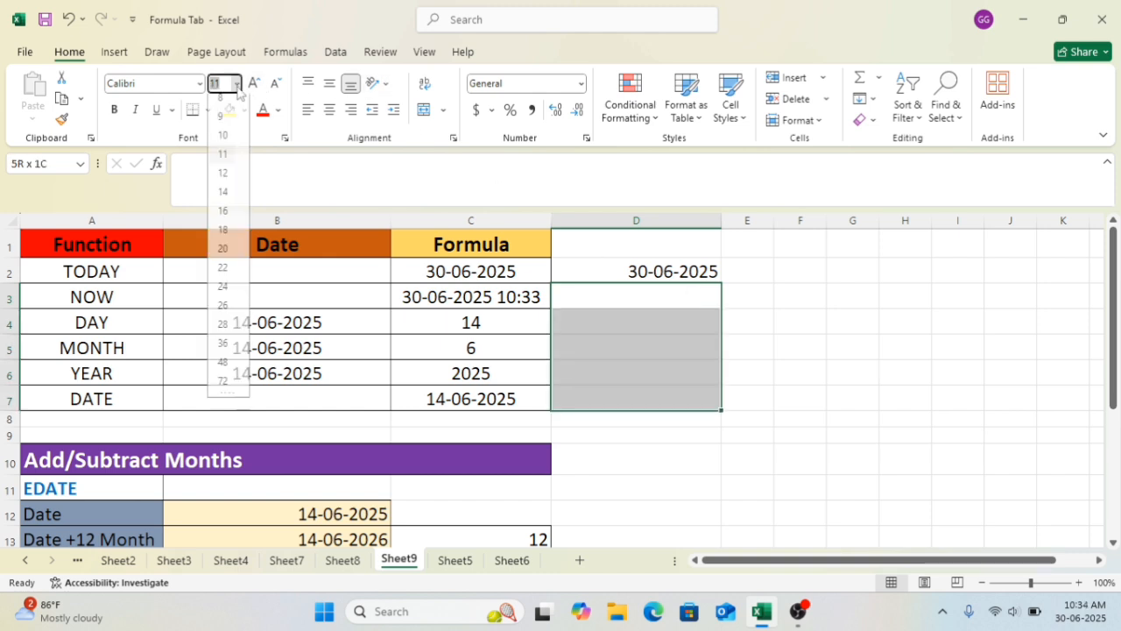
pyautogui.click(225, 231)
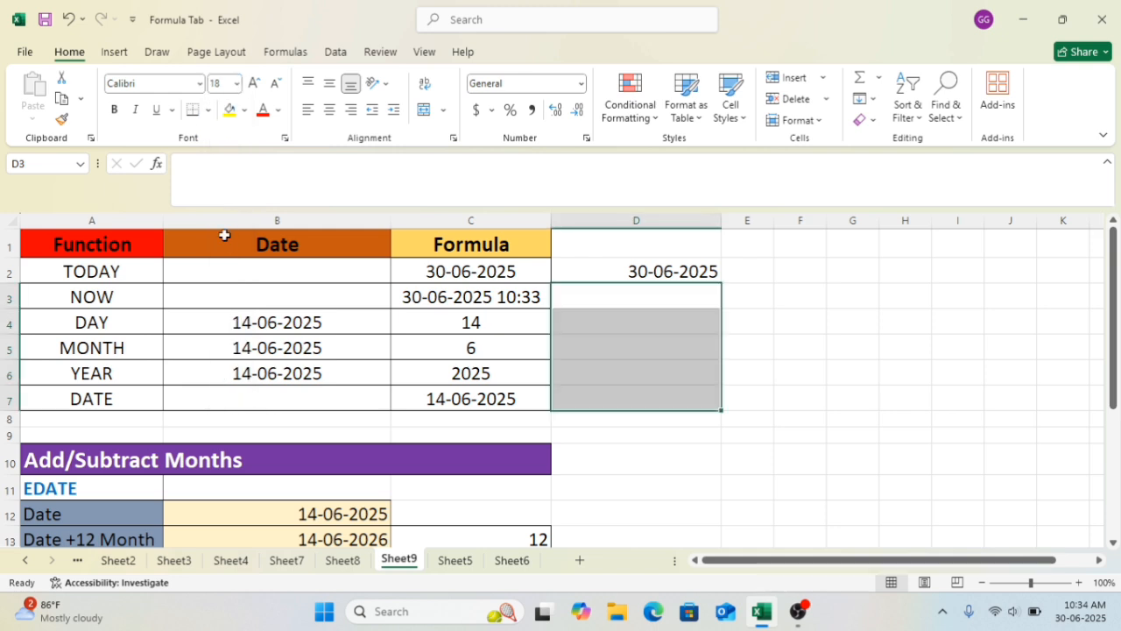
# Insert the NOW function in cell D3 from the Date & Time function library
pyautogui.click(626, 318)
pyautogui.click(621, 297)
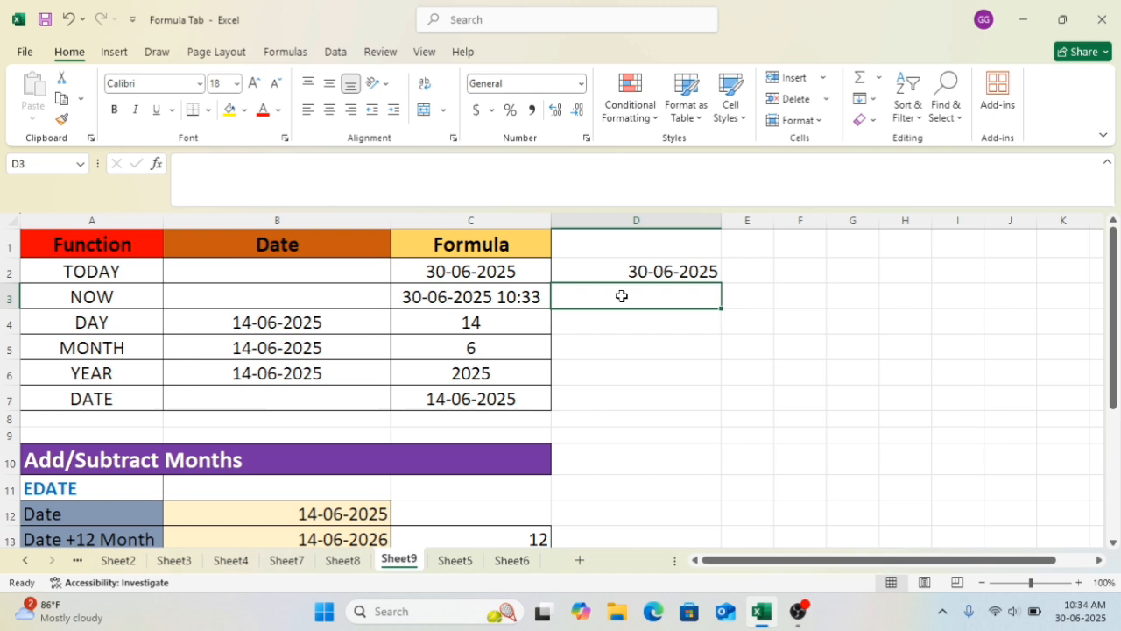
pyautogui.click(284, 51)
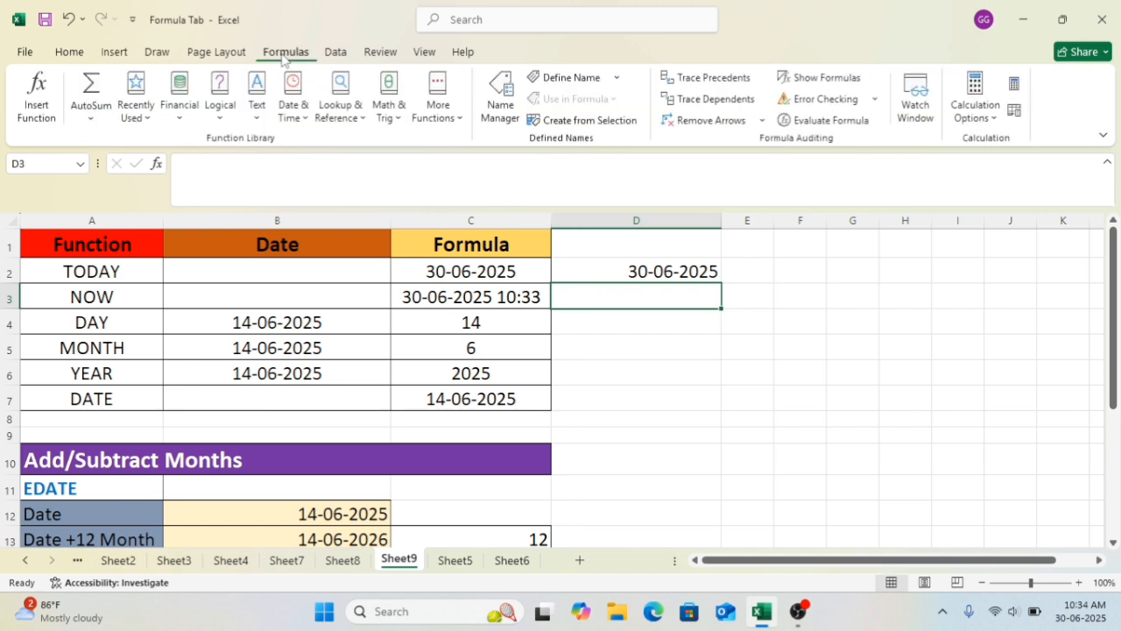
pyautogui.click(295, 110)
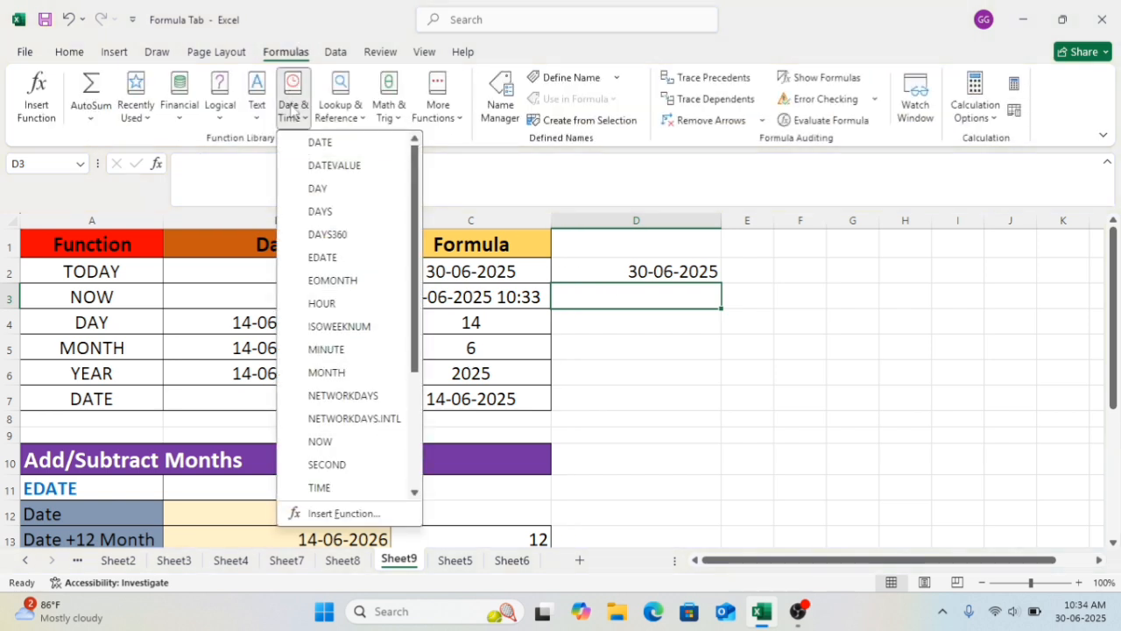
pyautogui.click(333, 441)
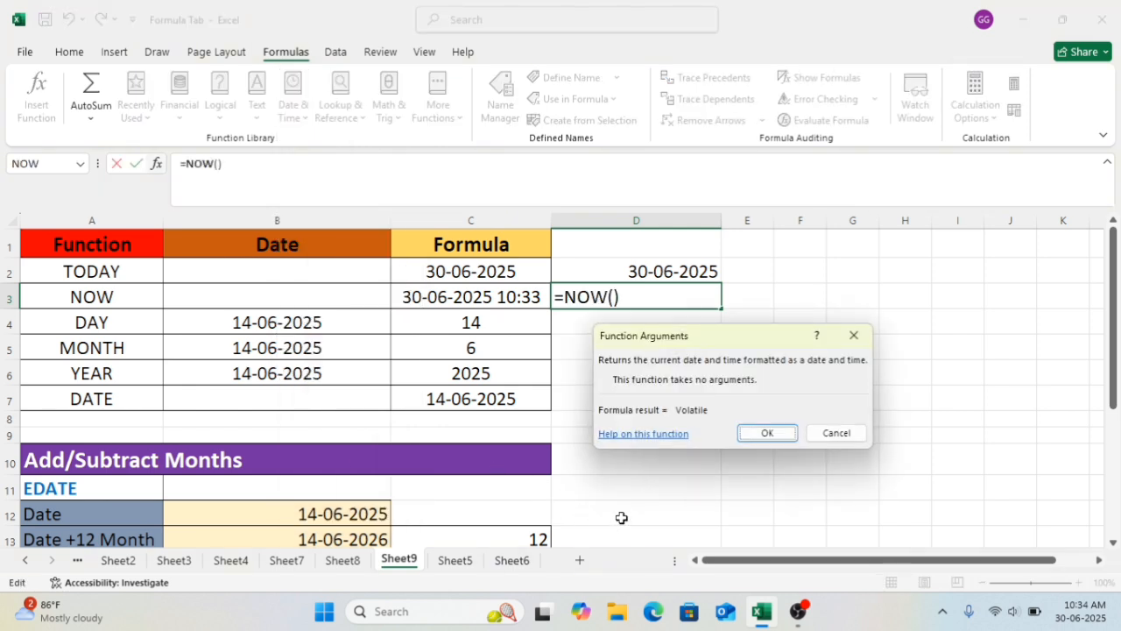
pyautogui.click(776, 431)
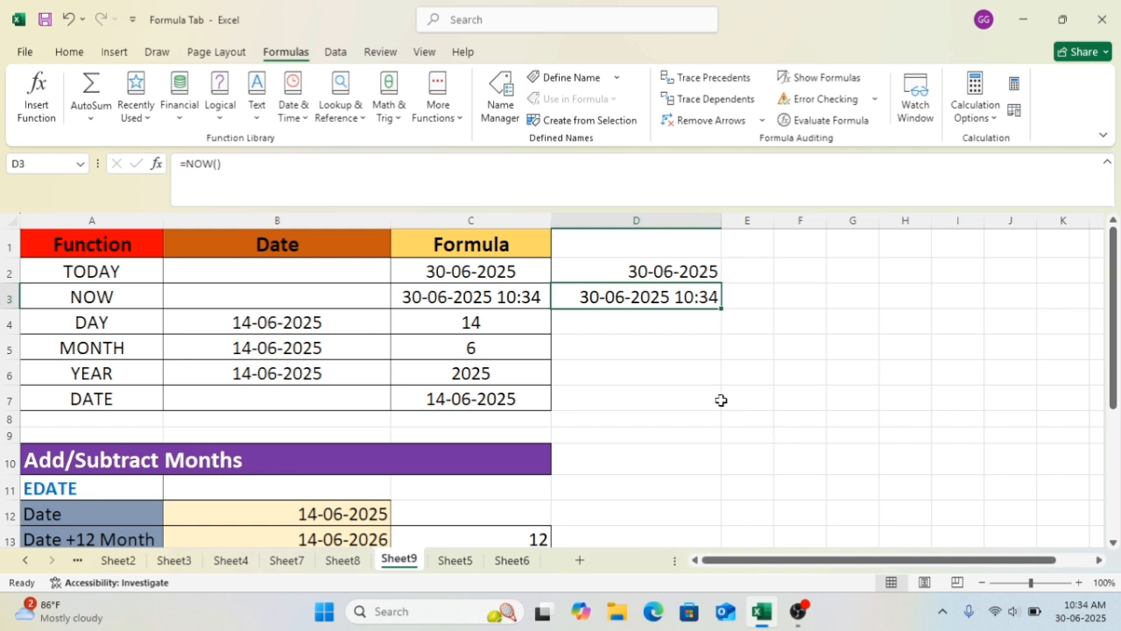
# Insert the DAY function in cell D4 from the Date & Time function library, using B4 as the serial number
pyautogui.click(620, 324)
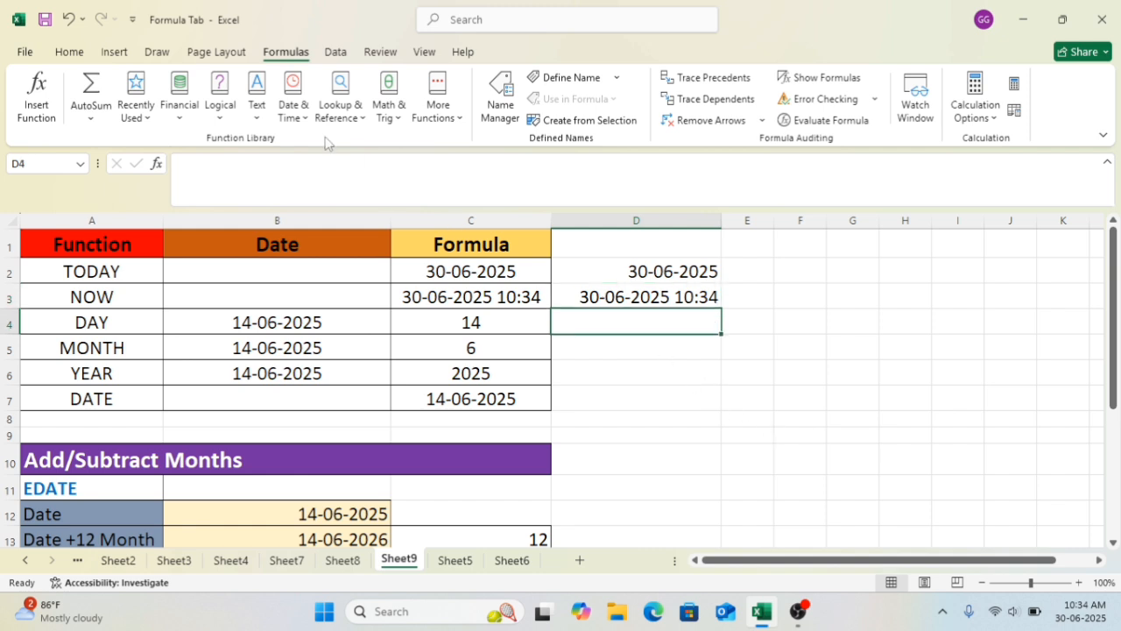
pyautogui.click(292, 118)
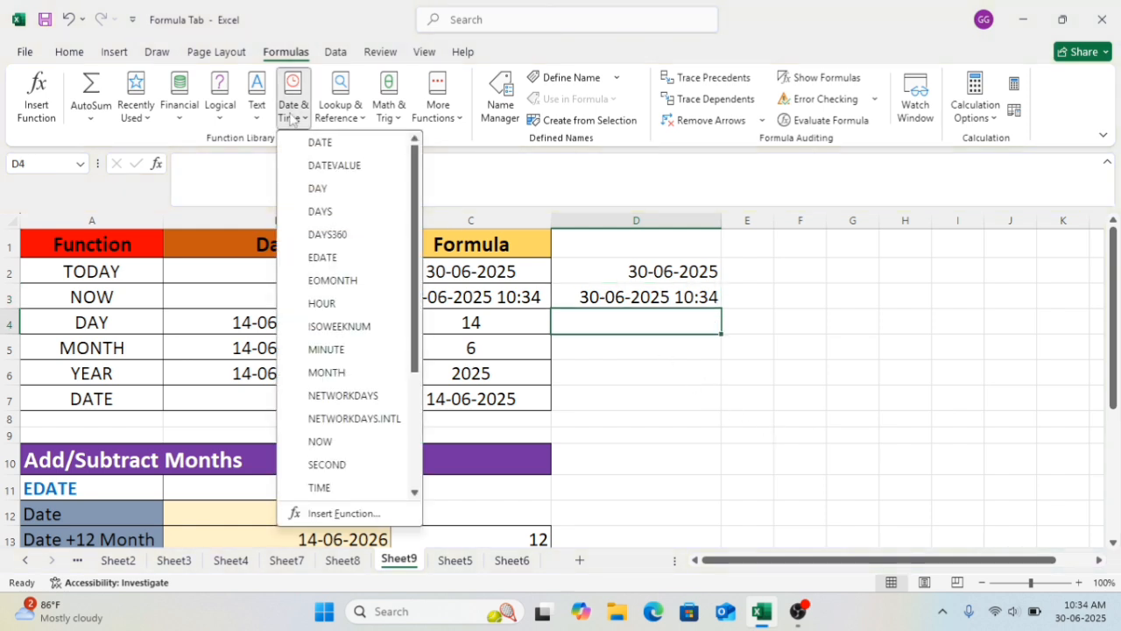
pyautogui.click(320, 188)
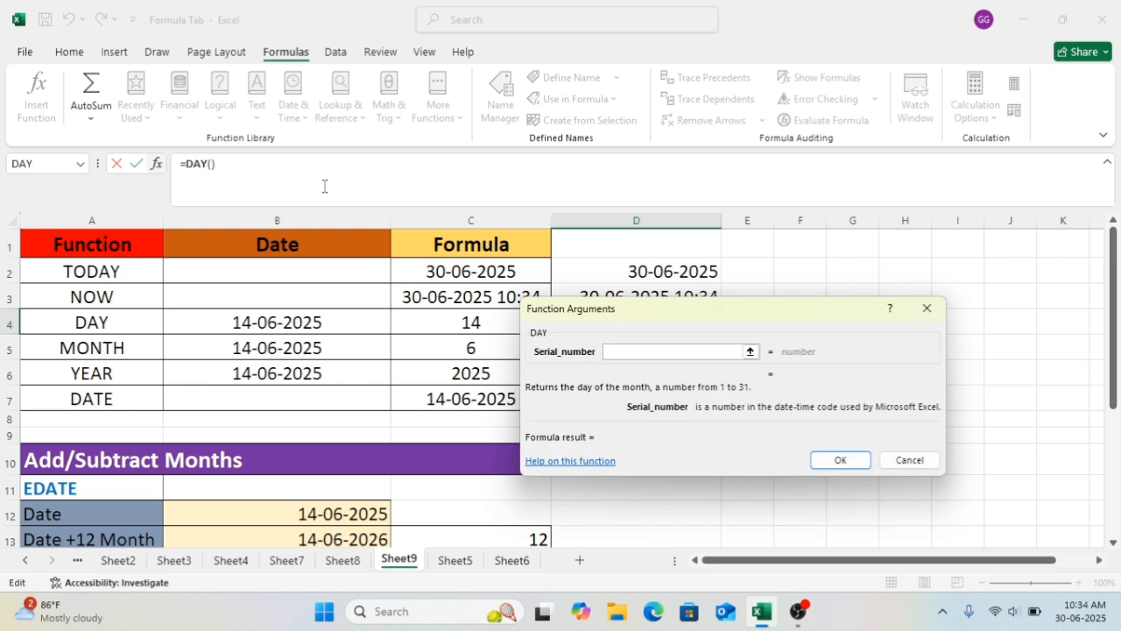
pyautogui.click(274, 320)
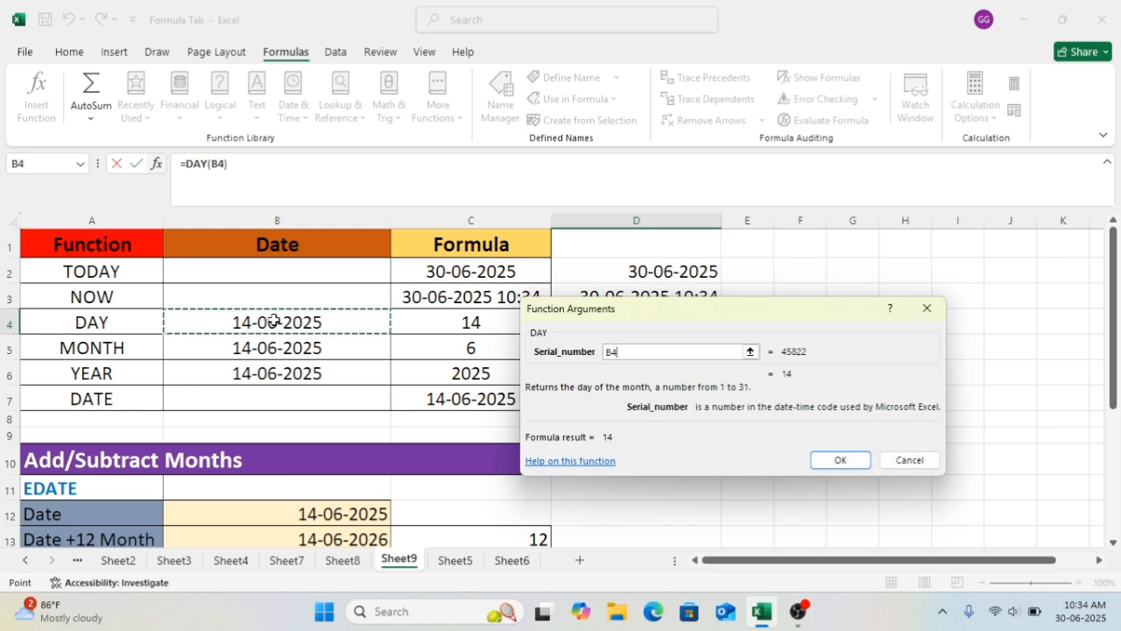
pyautogui.click(841, 461)
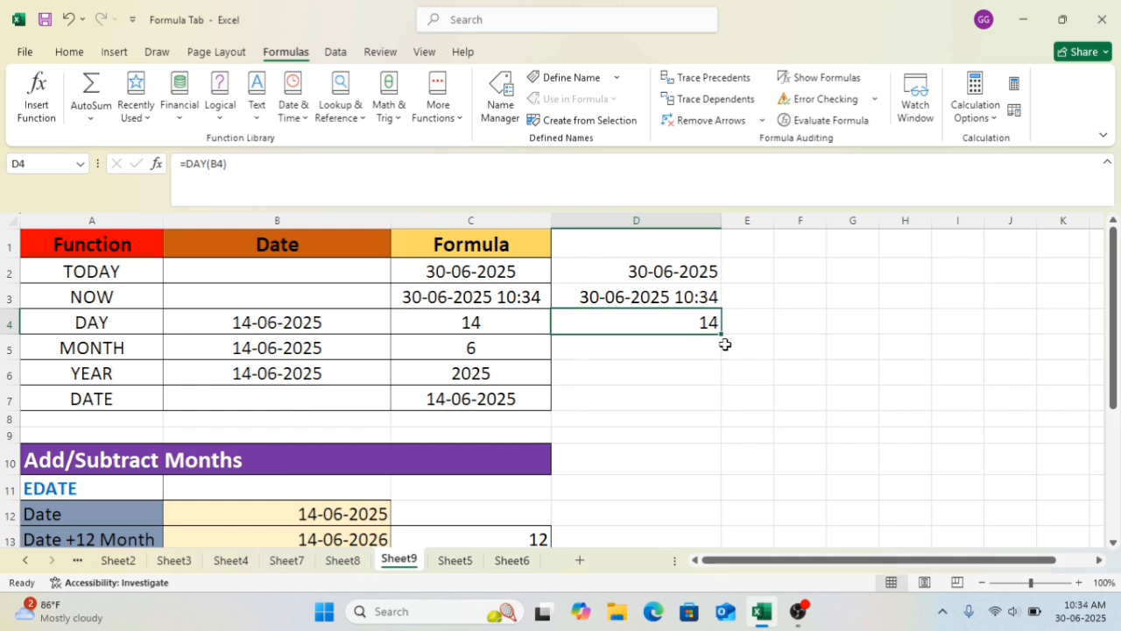
# Insert the MONTH function in cell D5 from the Date & Time function library, using B5 as the serial number
pyautogui.click(699, 348)
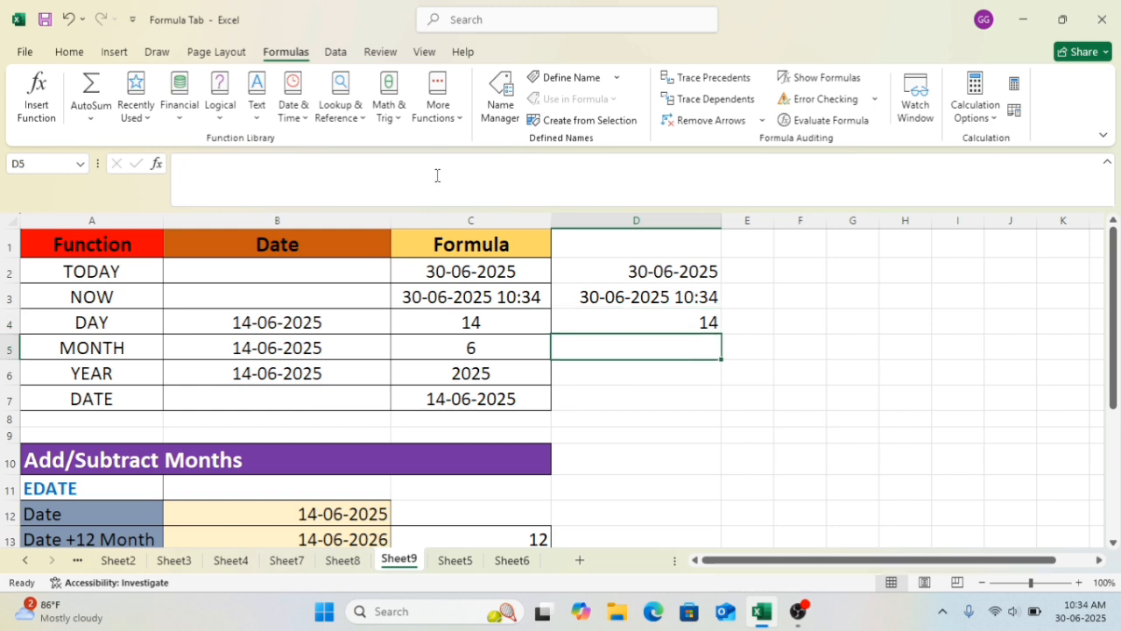
pyautogui.click(297, 114)
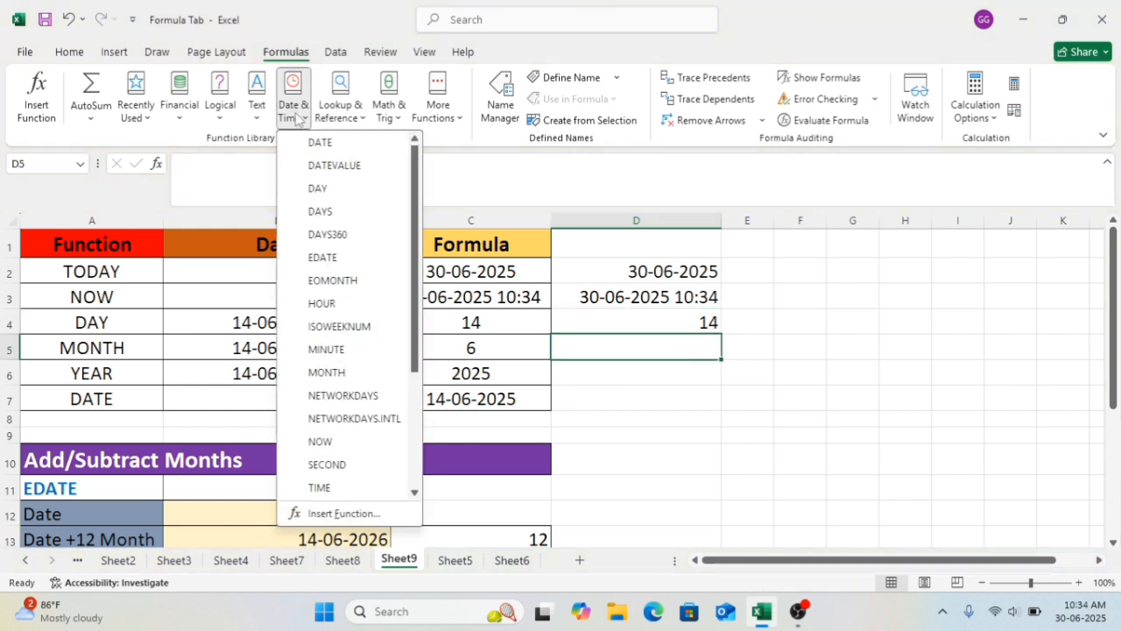
pyautogui.click(333, 372)
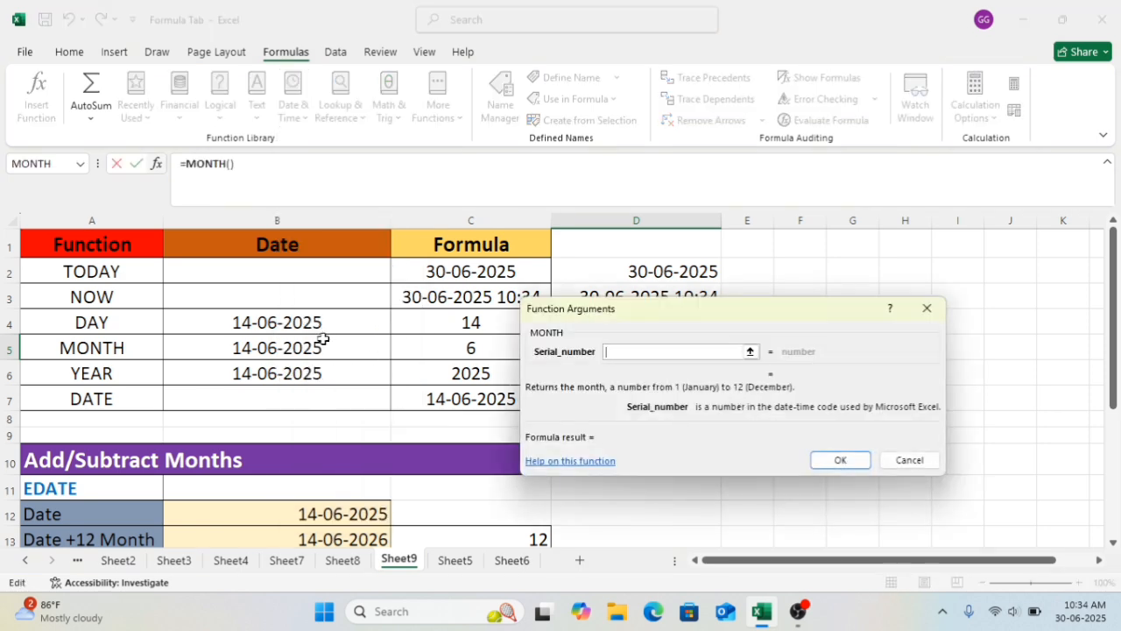
pyautogui.click(322, 347)
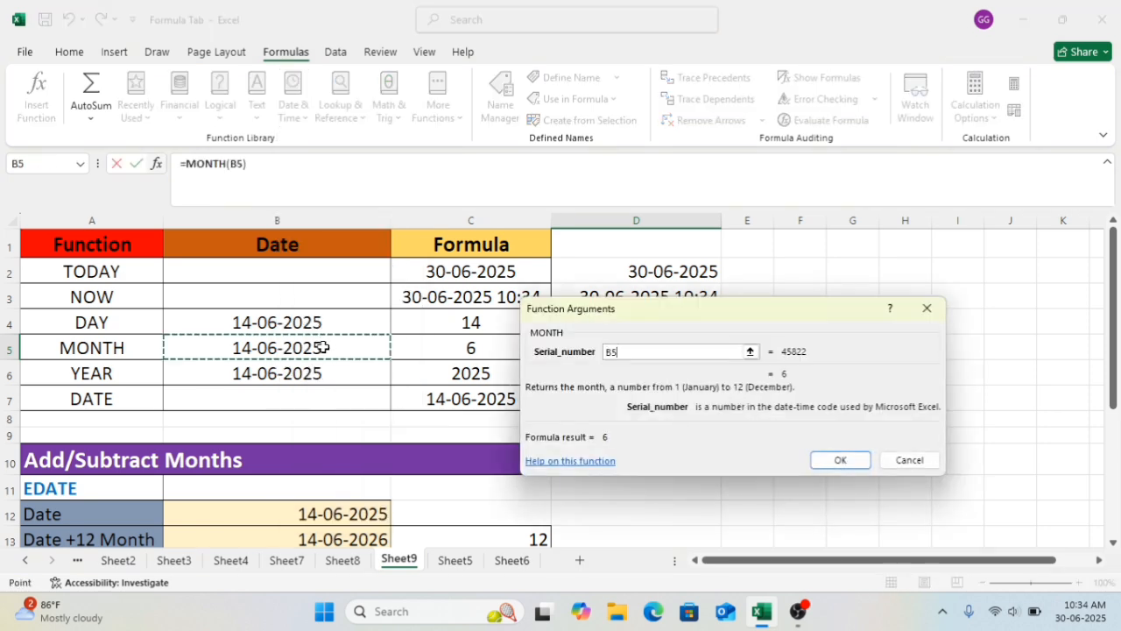
pyautogui.click(841, 459)
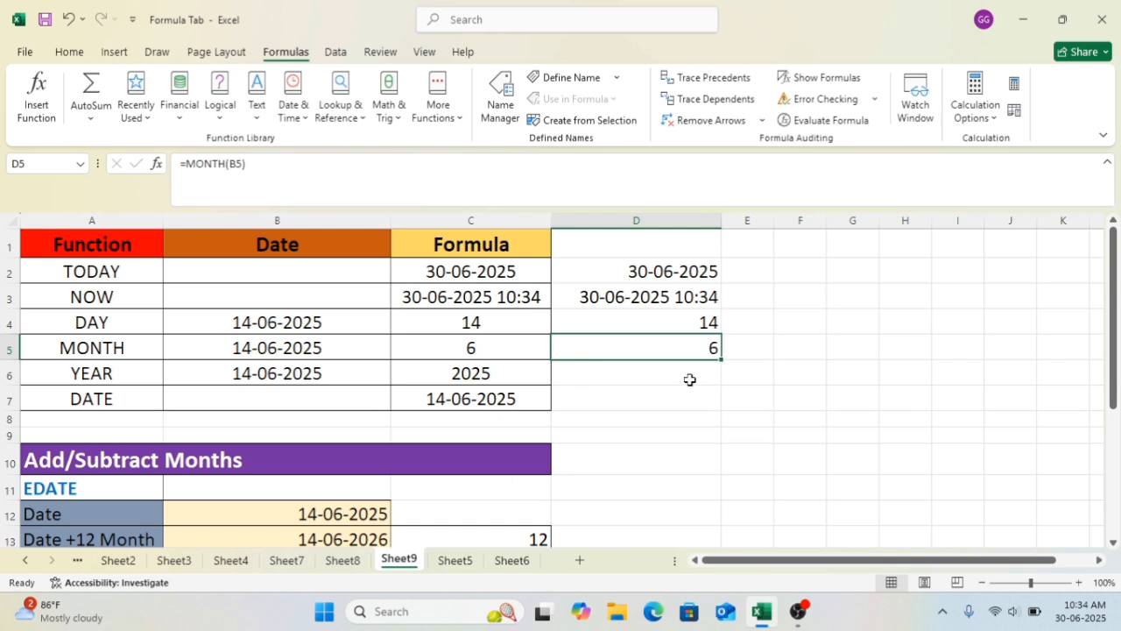
# Insert the YEAR function in cell D6 from the Date & Time function library, using B6 as the serial number
pyautogui.click(619, 370)
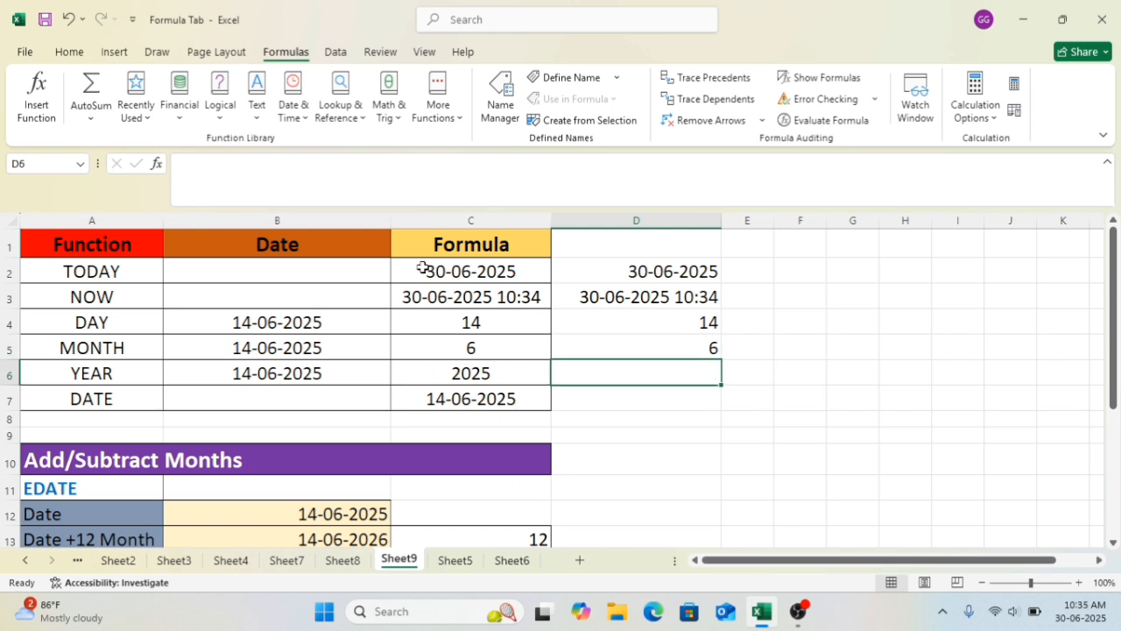
pyautogui.click(302, 123)
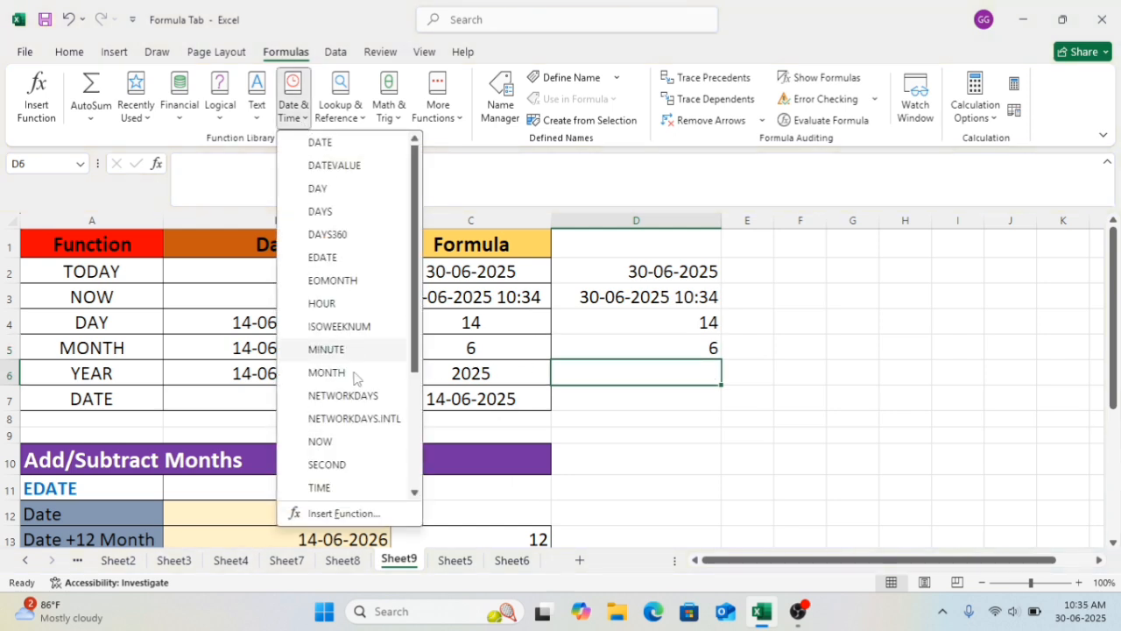
pyautogui.scroll(-3, 356, 375)
pyautogui.click(334, 473)
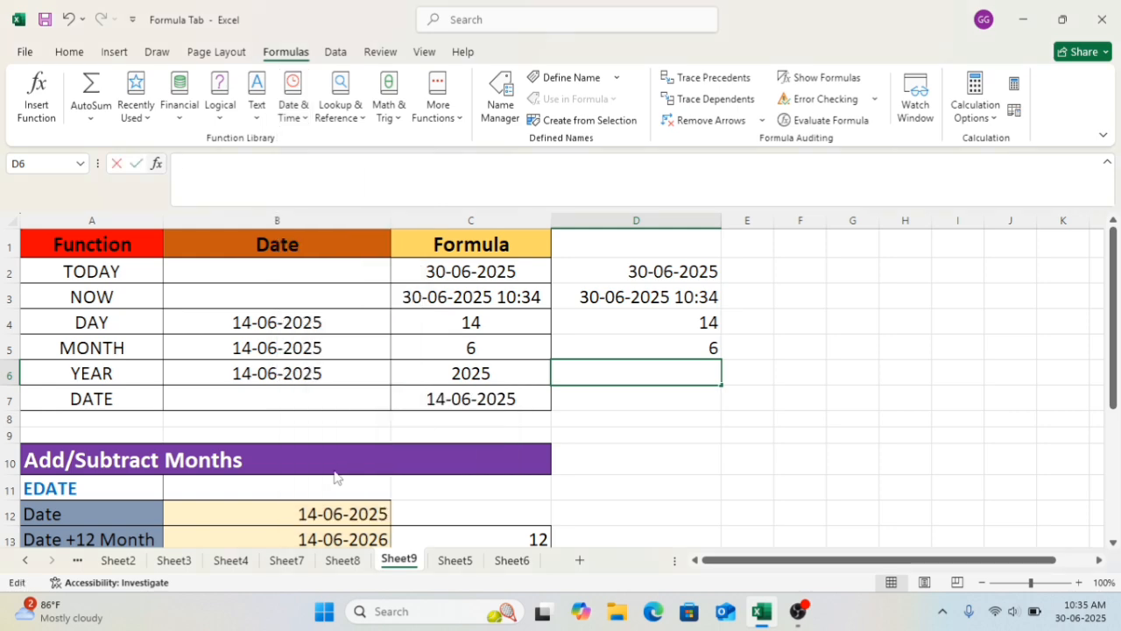
pyautogui.click(327, 376)
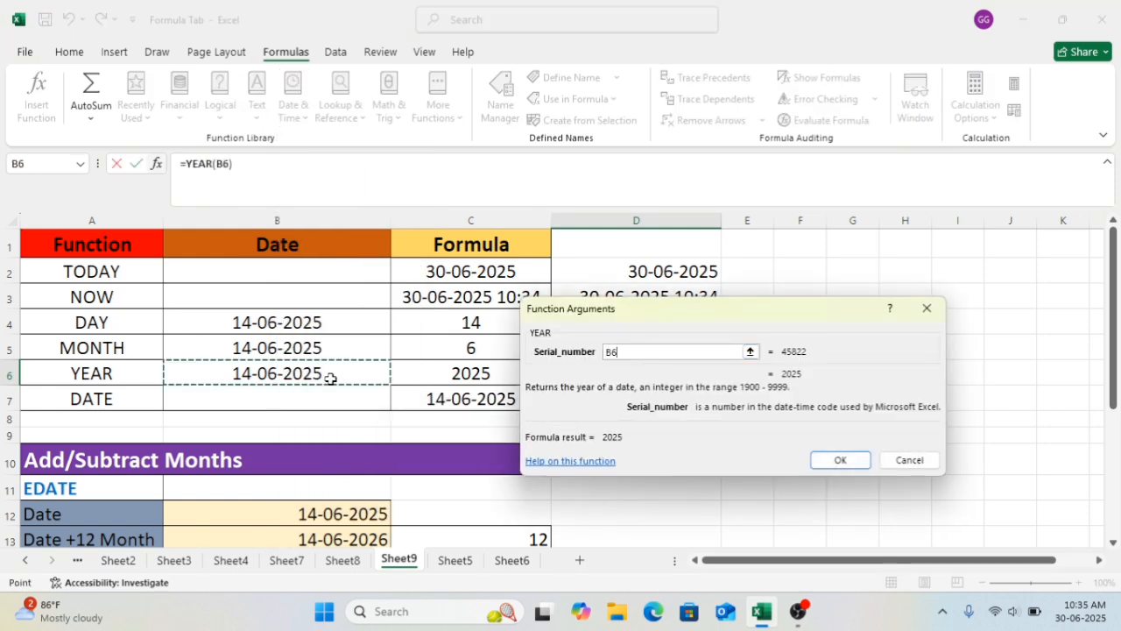
pyautogui.click(847, 461)
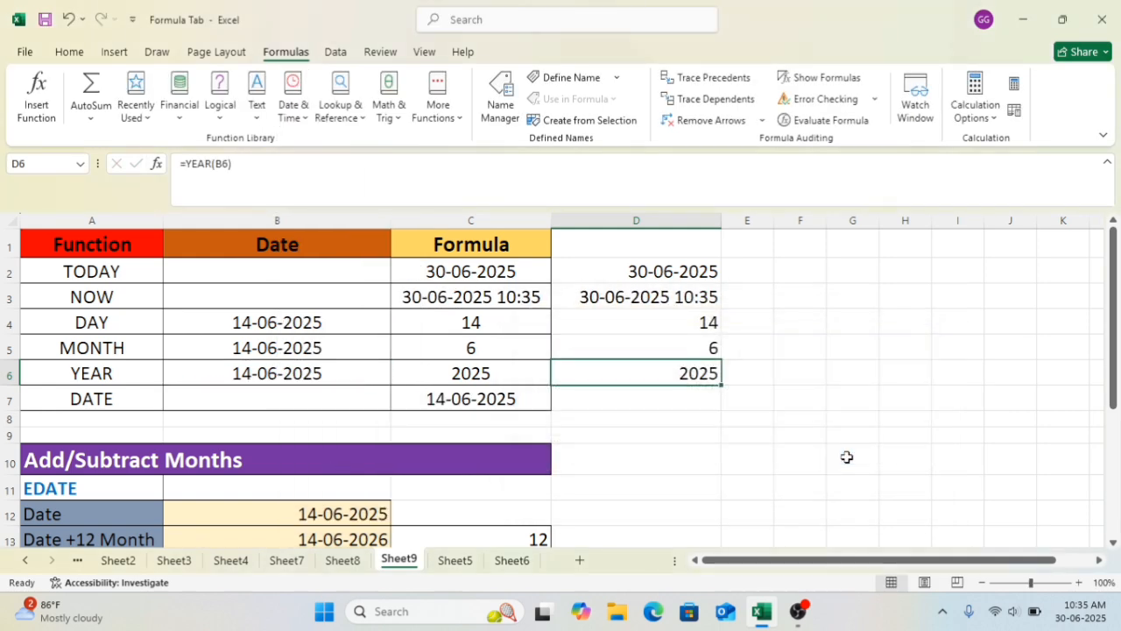
# Insert the DATE function in cell D7 from the Date & Time function library, with year C6, month C5 and day C4
pyautogui.click(656, 398)
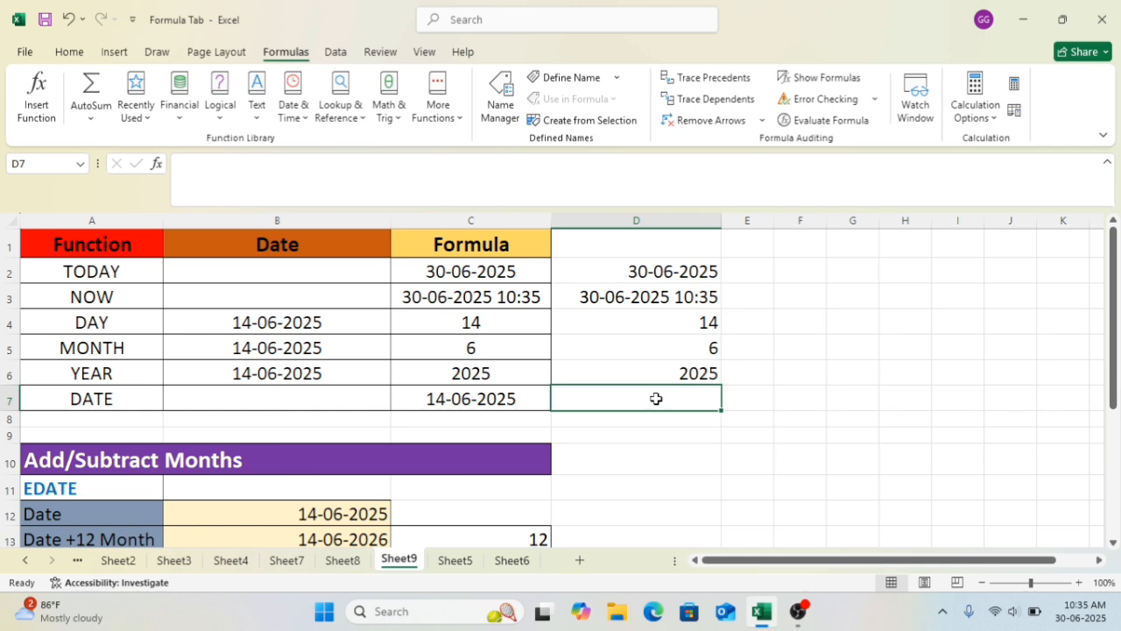
pyautogui.click(298, 116)
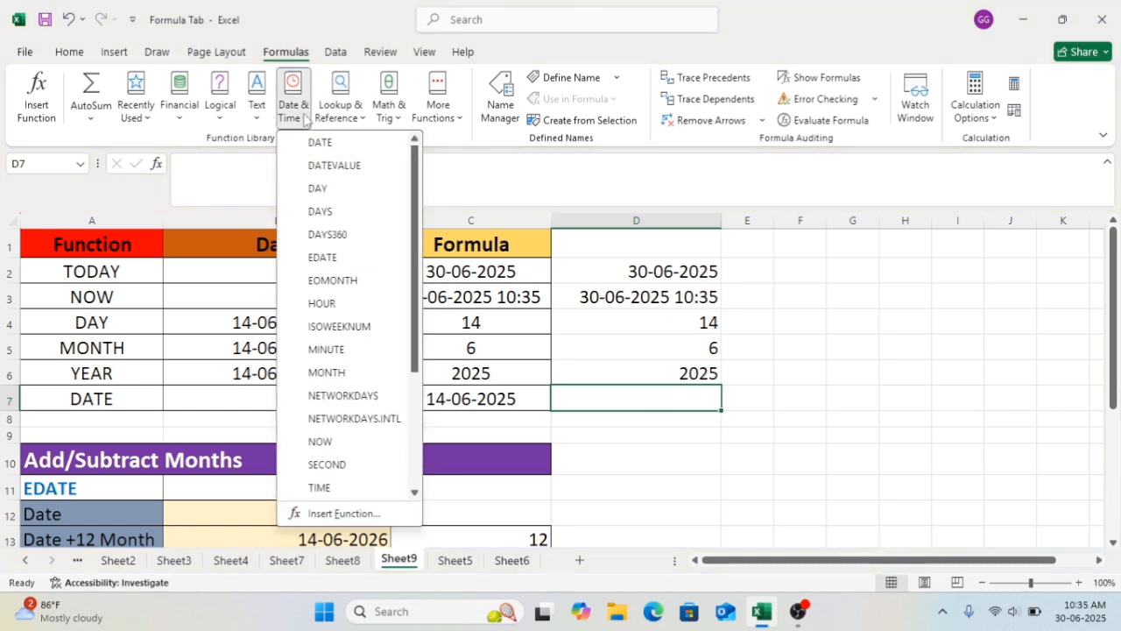
pyautogui.click(322, 147)
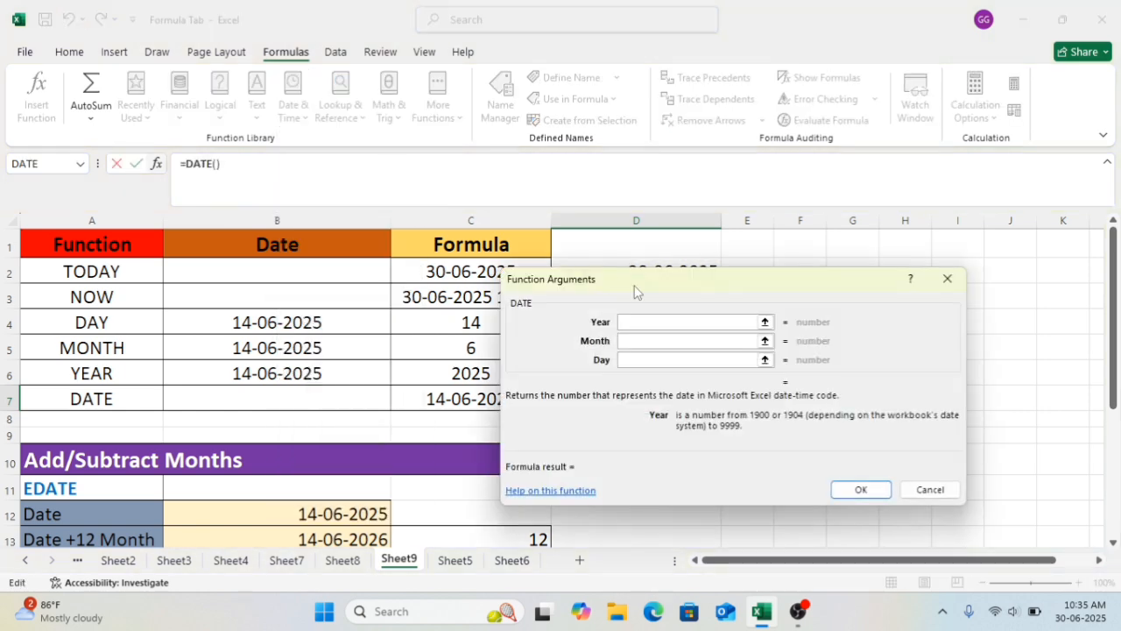
pyautogui.moveTo(669, 291); pyautogui.dragTo(763, 272)
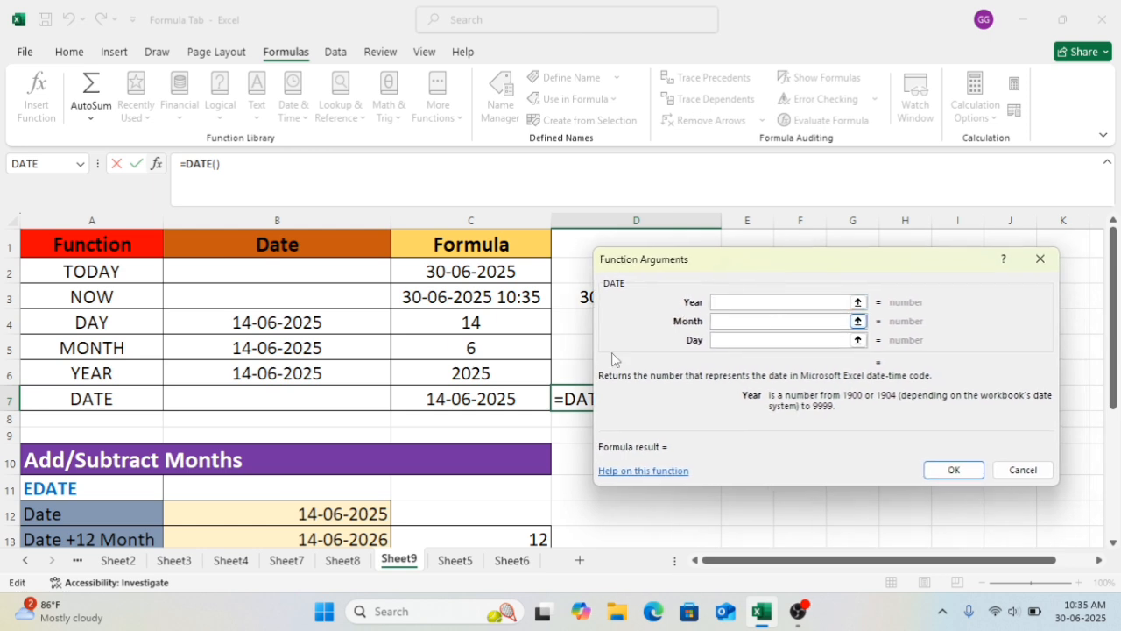
pyautogui.click(504, 375)
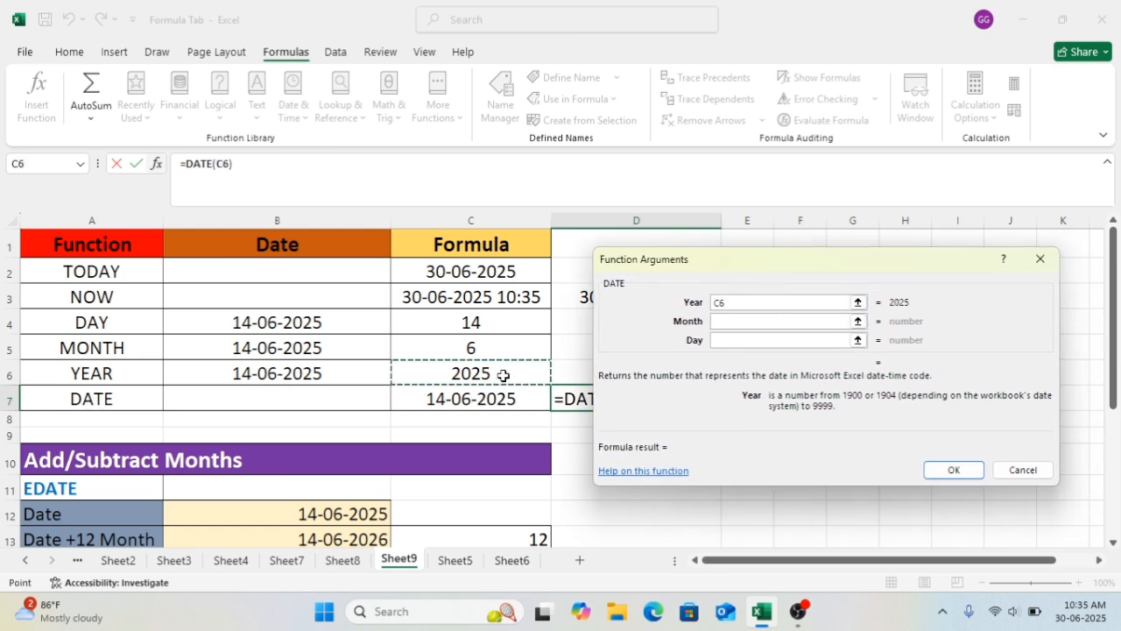
pyautogui.click(751, 322)
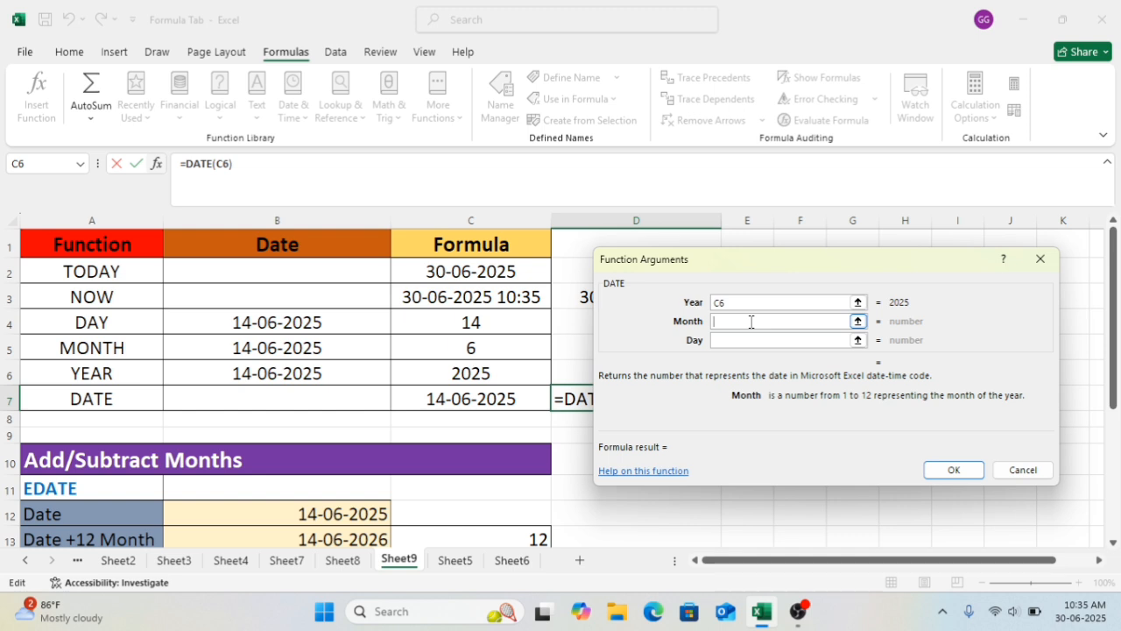
pyautogui.click(481, 345)
pyautogui.click(756, 344)
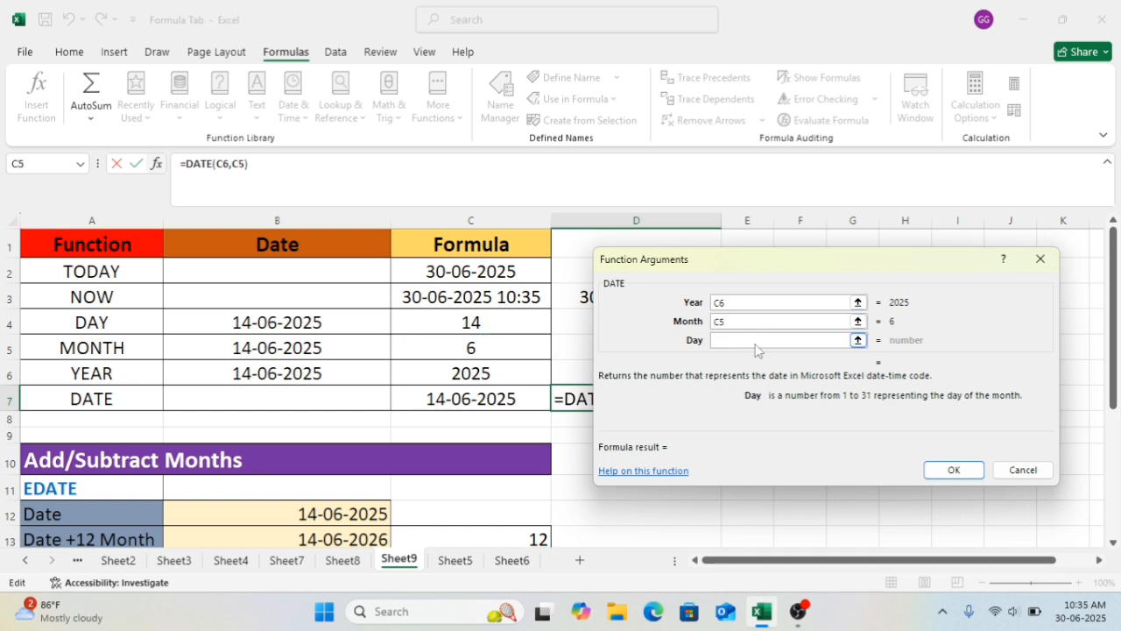
pyautogui.click(464, 321)
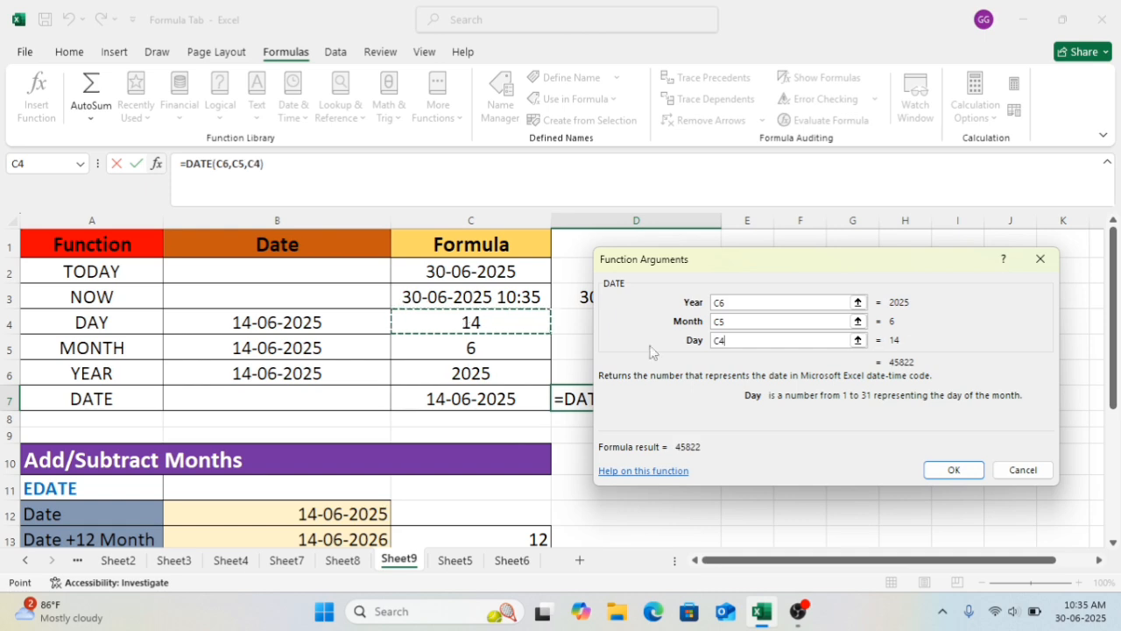
pyautogui.click(944, 469)
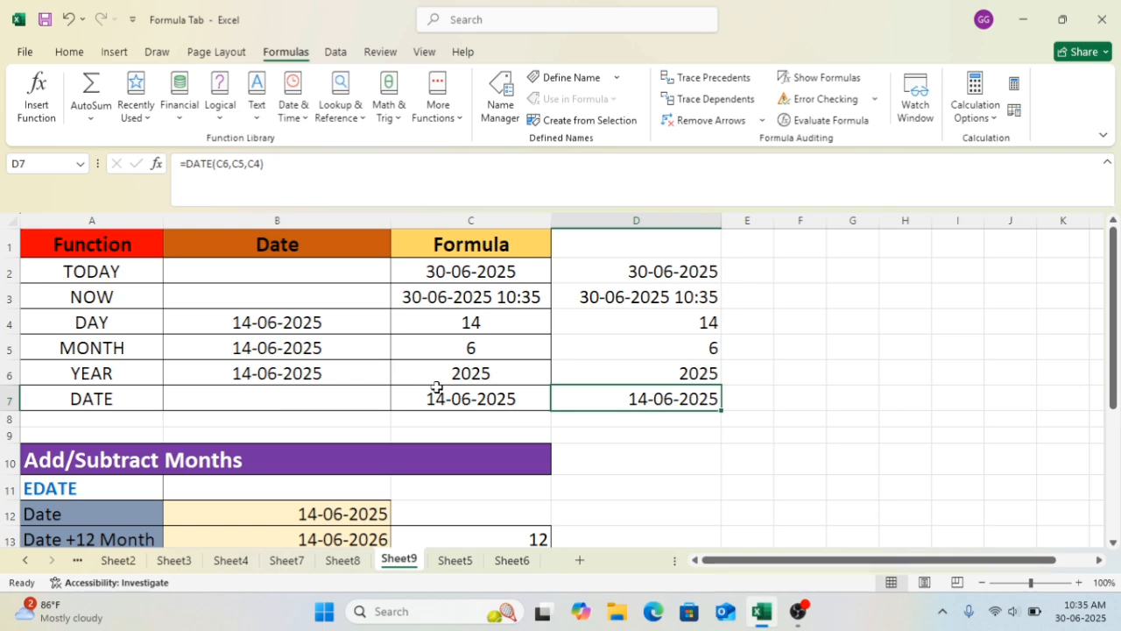
pyautogui.scroll(-1, 437, 386)
pyautogui.scroll(1, 437, 386)
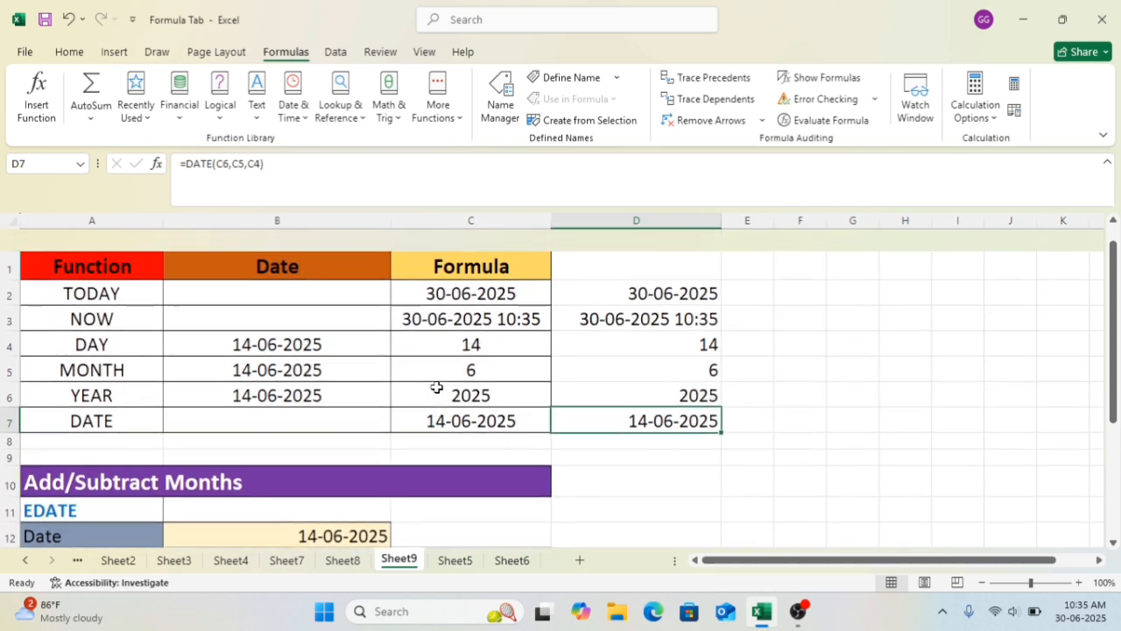